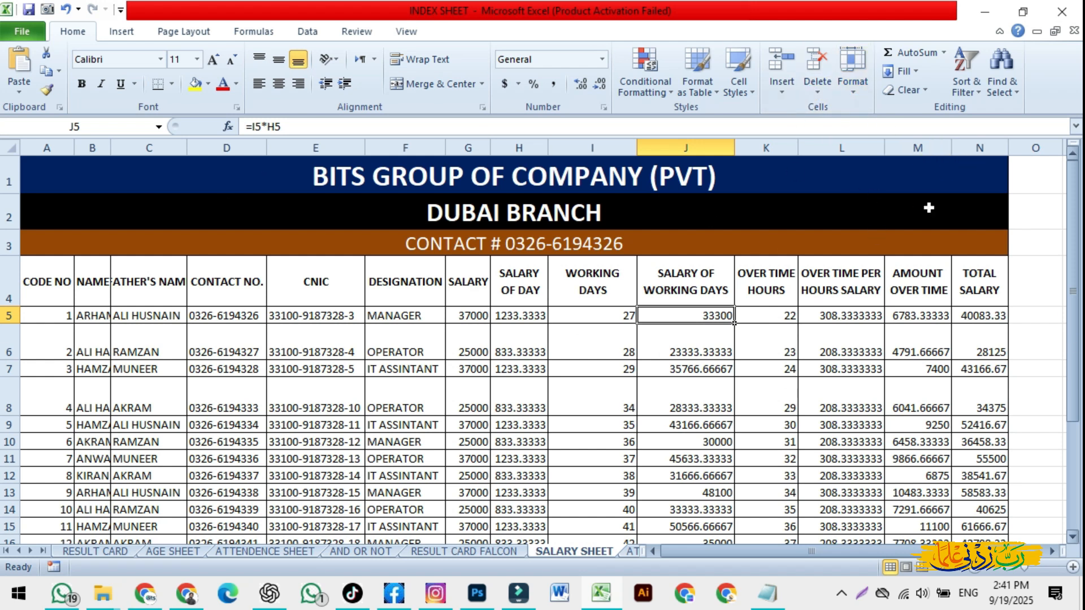
click(114, 180)
drag(115, 179, 158, 504)
scroll(218, 428, up, 1)
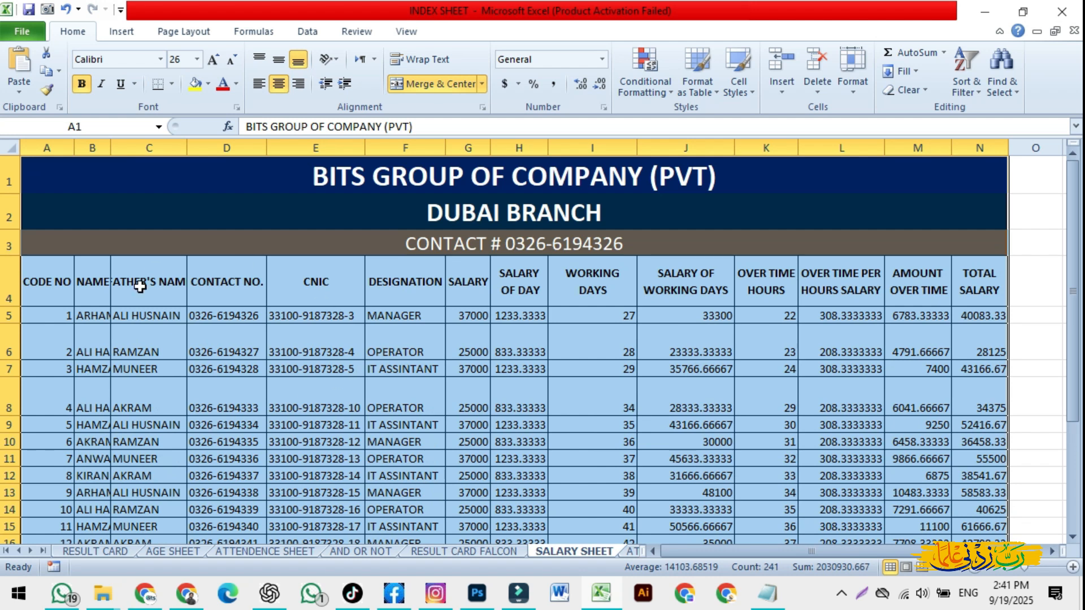
- AutoFit the width of the WORKING DAYS column and the height of row 6
click(93, 328)
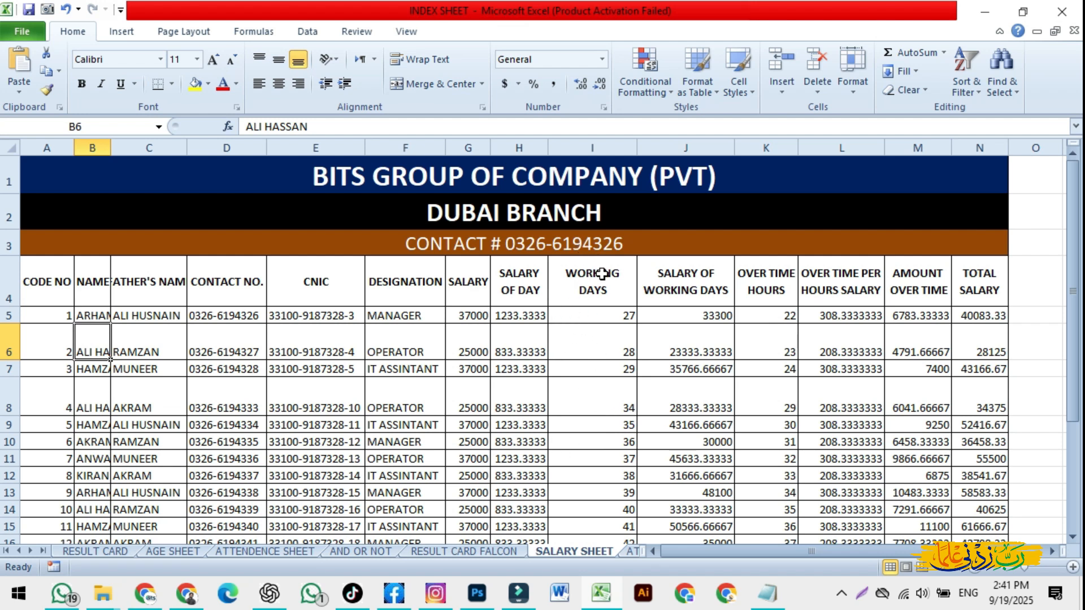
double_click(637, 148)
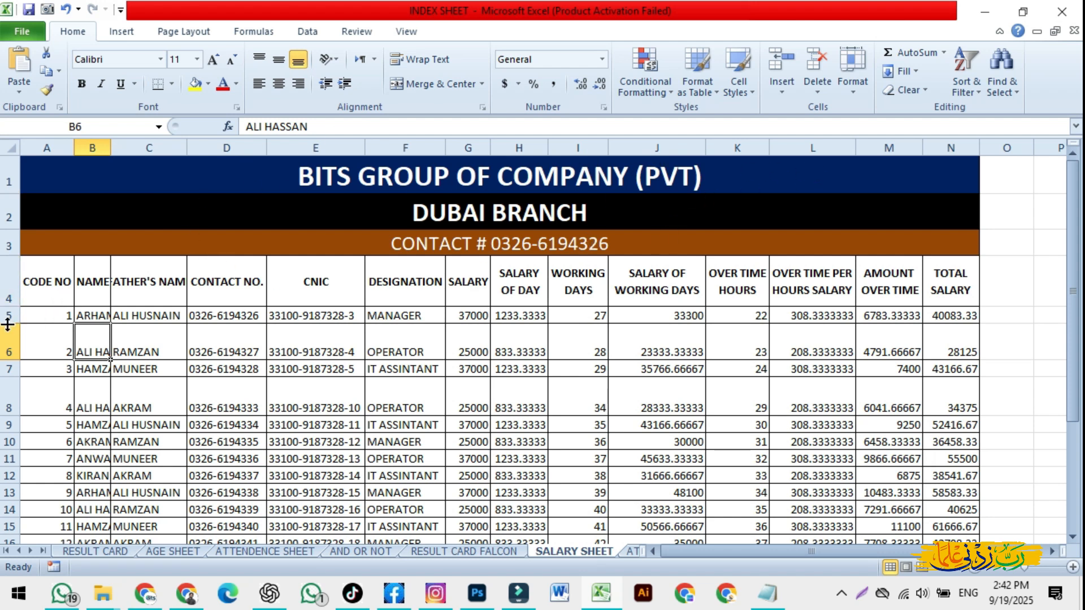
double_click(12, 360)
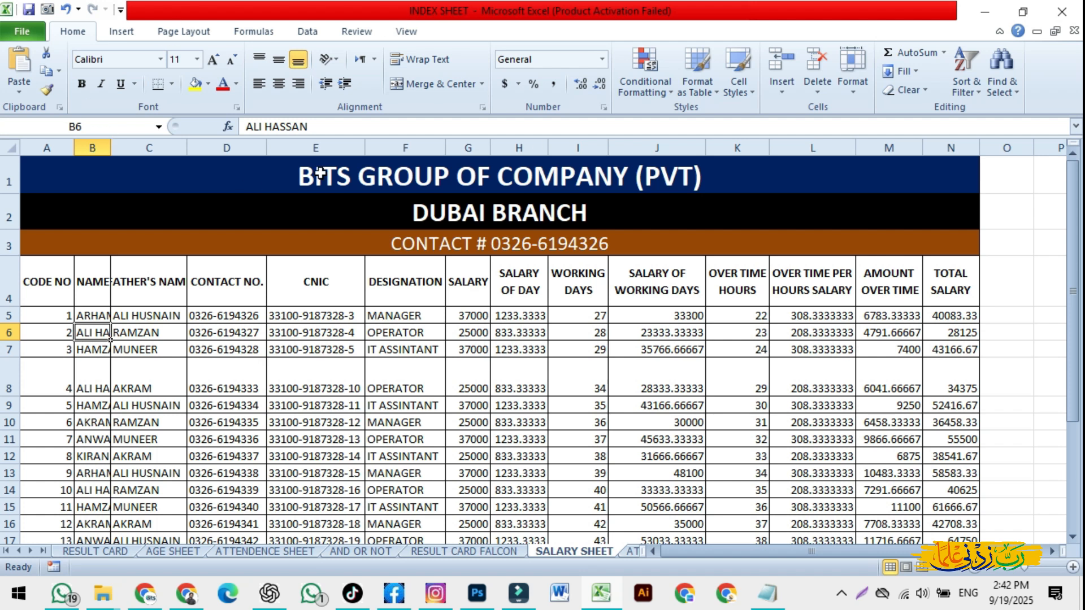
- Select the whole salary table, including its title rows, and AutoFit all its row heights and column widths
drag(46, 179, 68, 512)
scroll(1047, 201, up, 1)
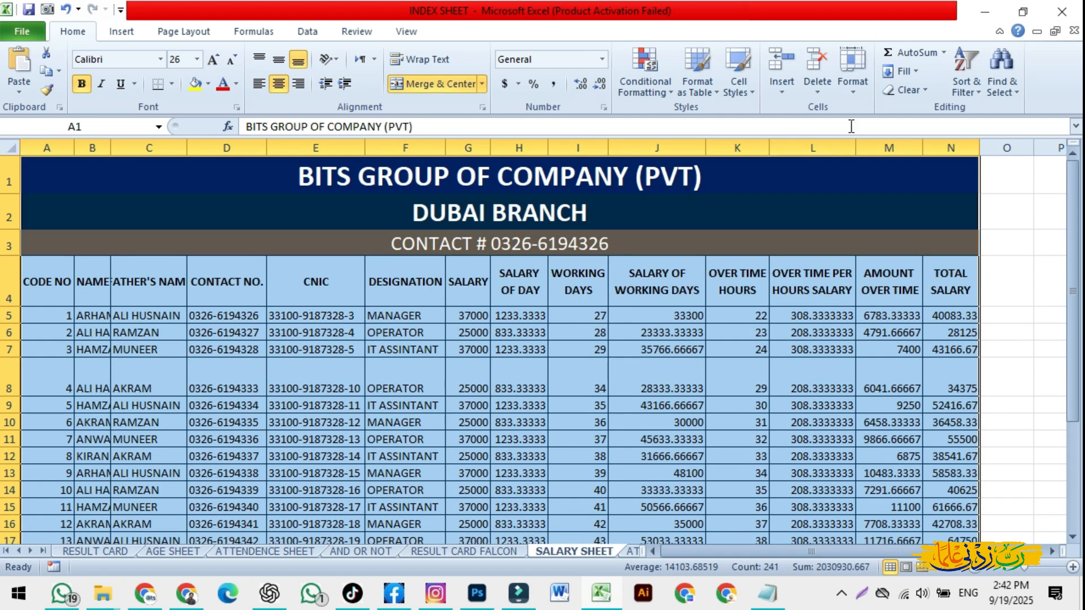
click(851, 66)
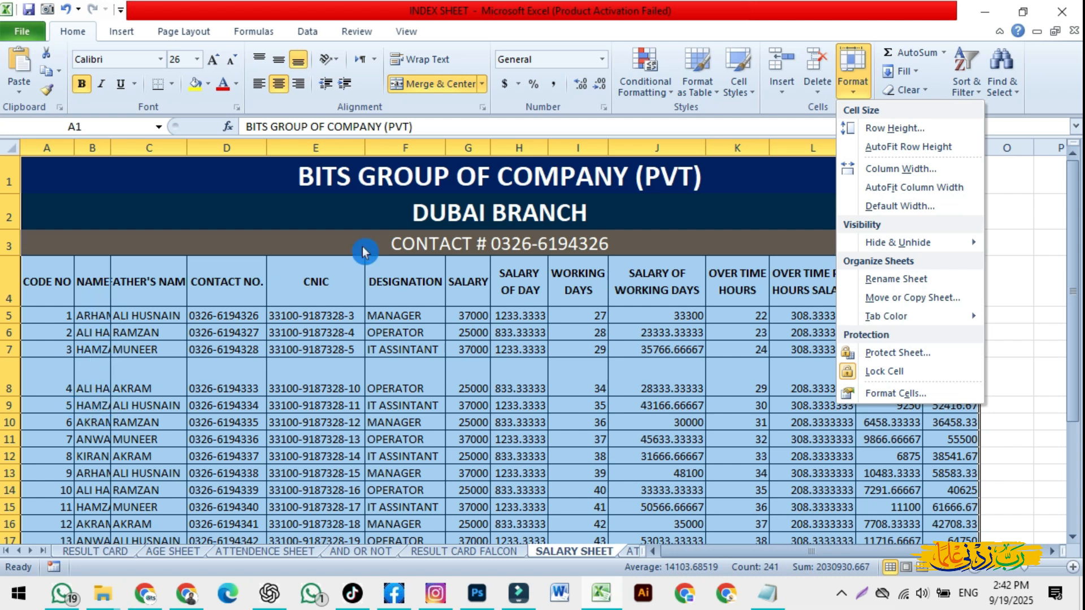
click(908, 146)
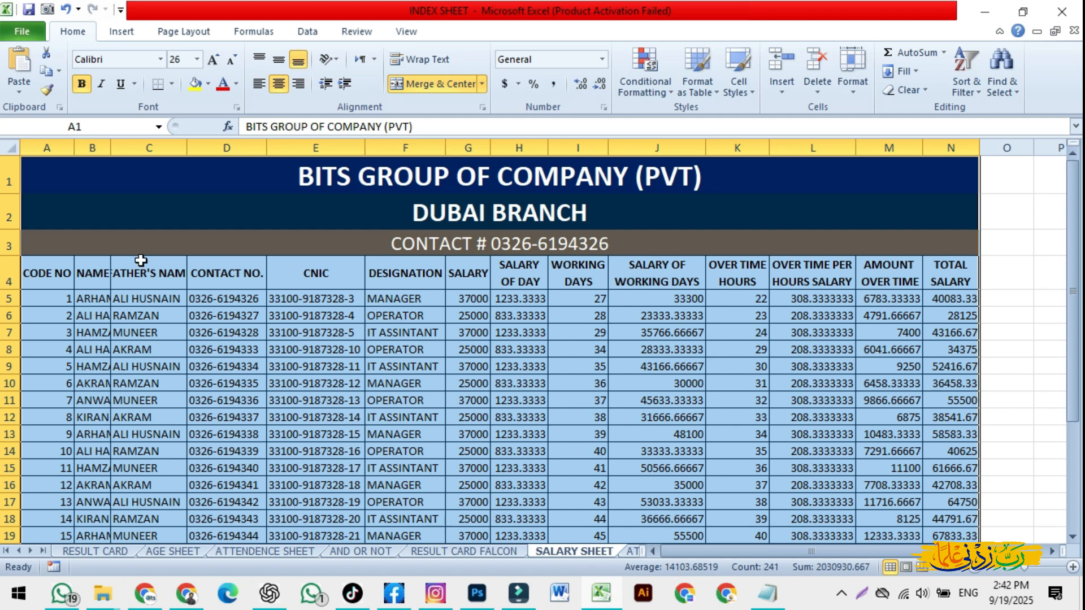
click(849, 100)
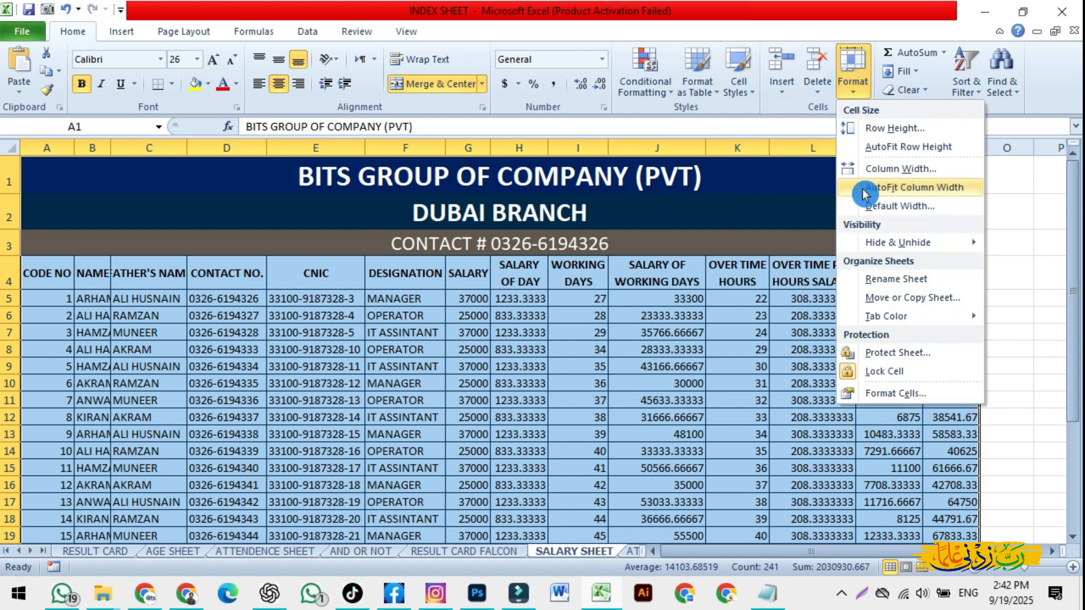
click(927, 192)
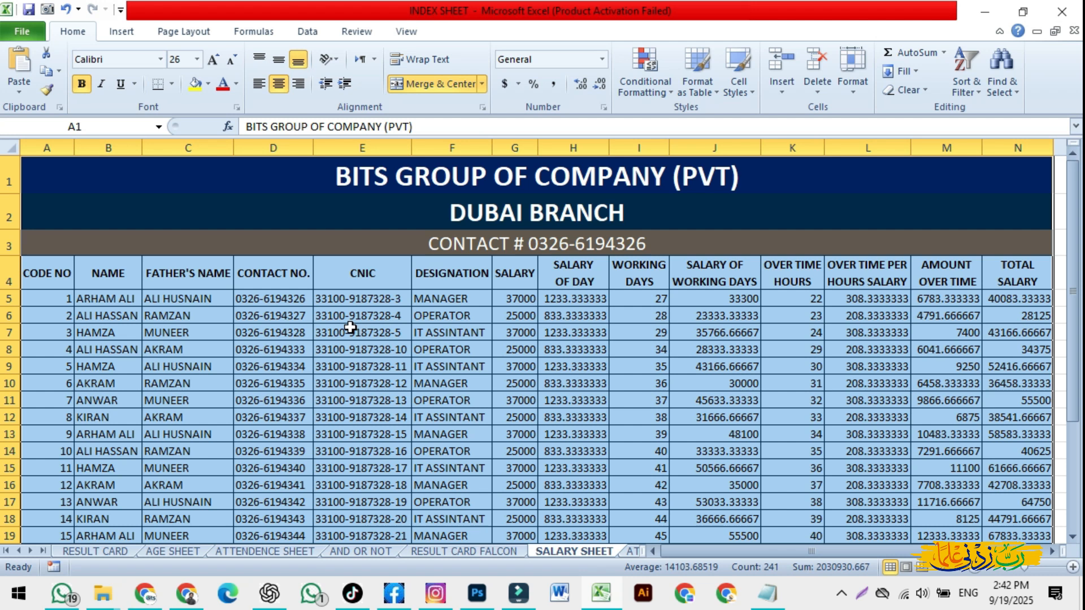
click(852, 70)
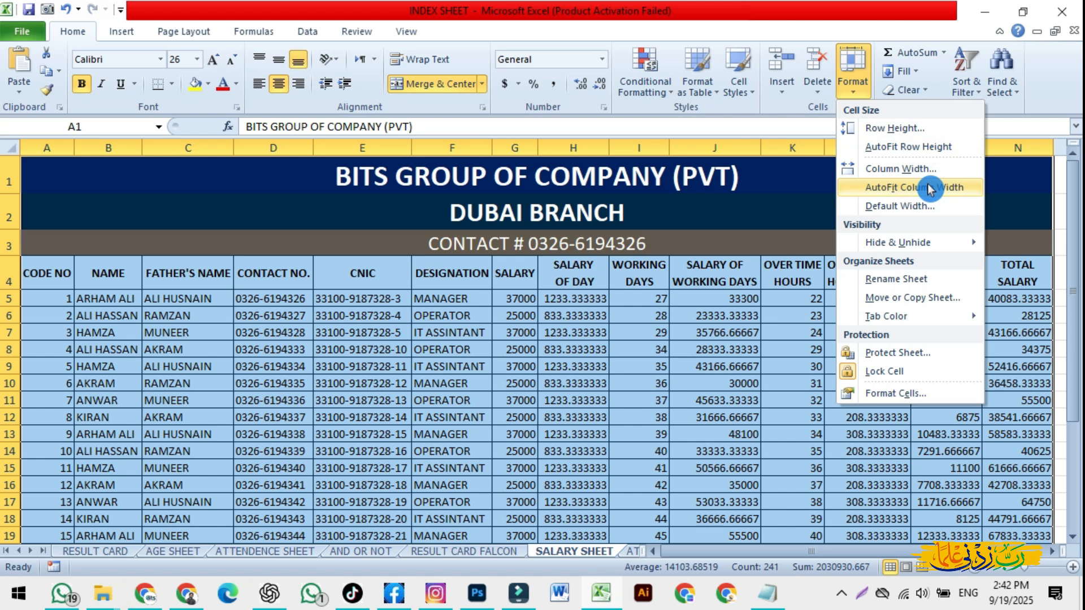
click(359, 302)
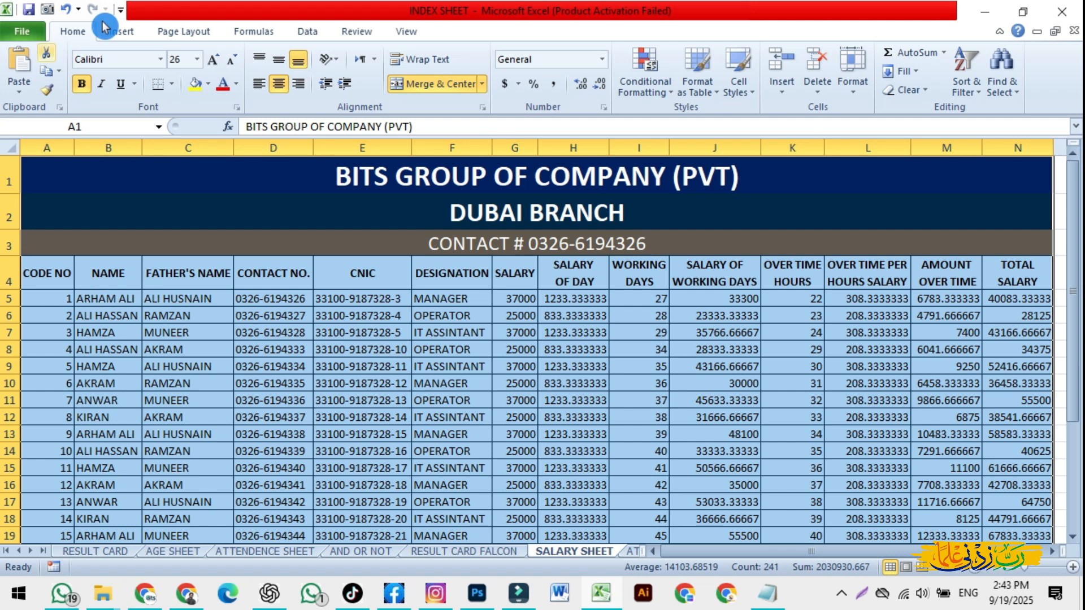
- Try a row height of 10 on the selected salary table and undo it
click(851, 93)
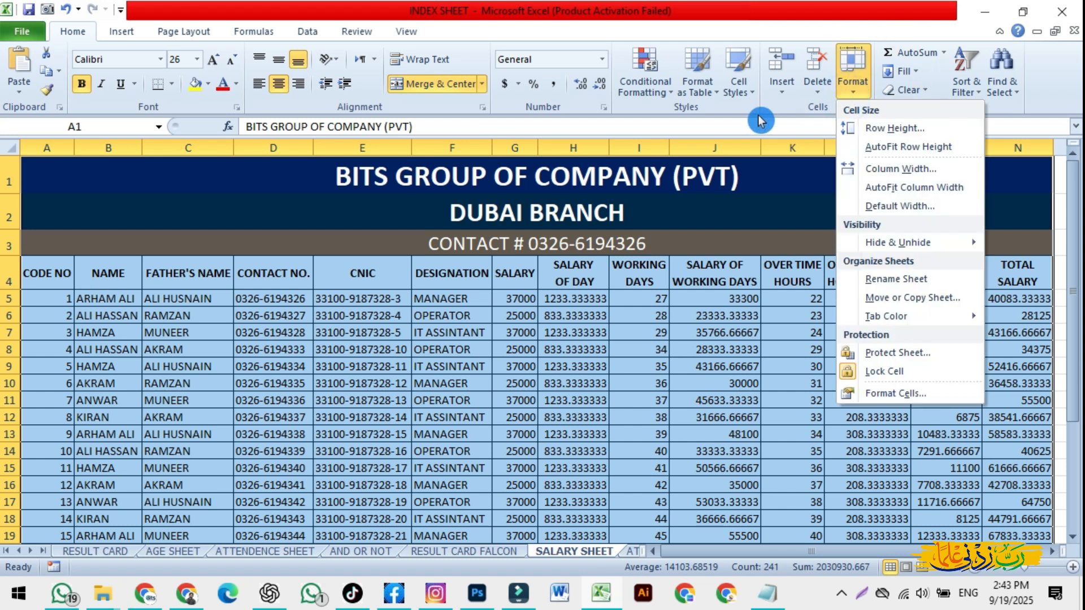
click(879, 131)
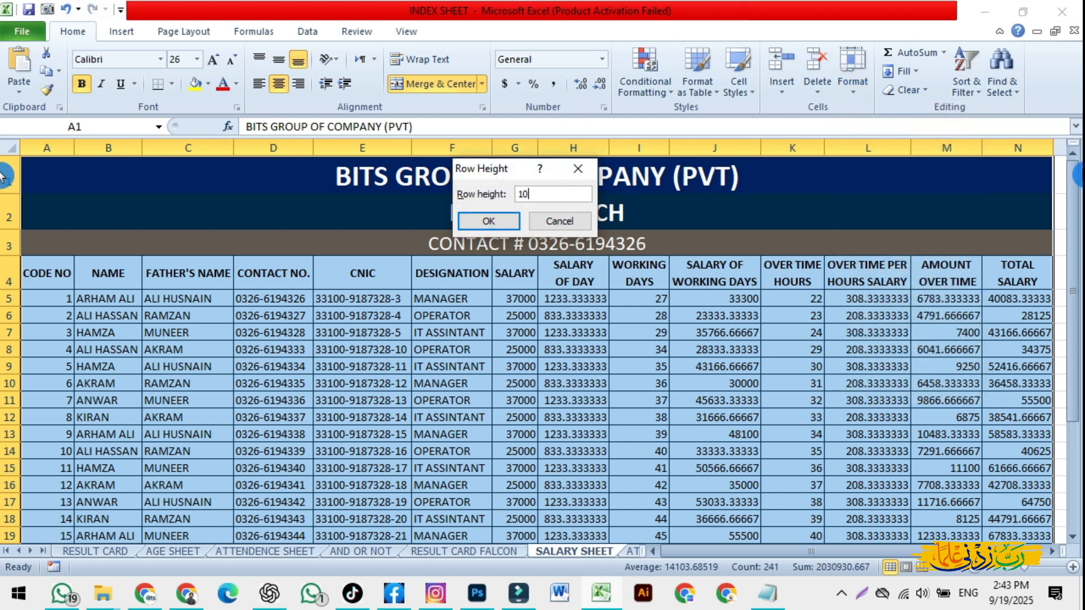
click(500, 220)
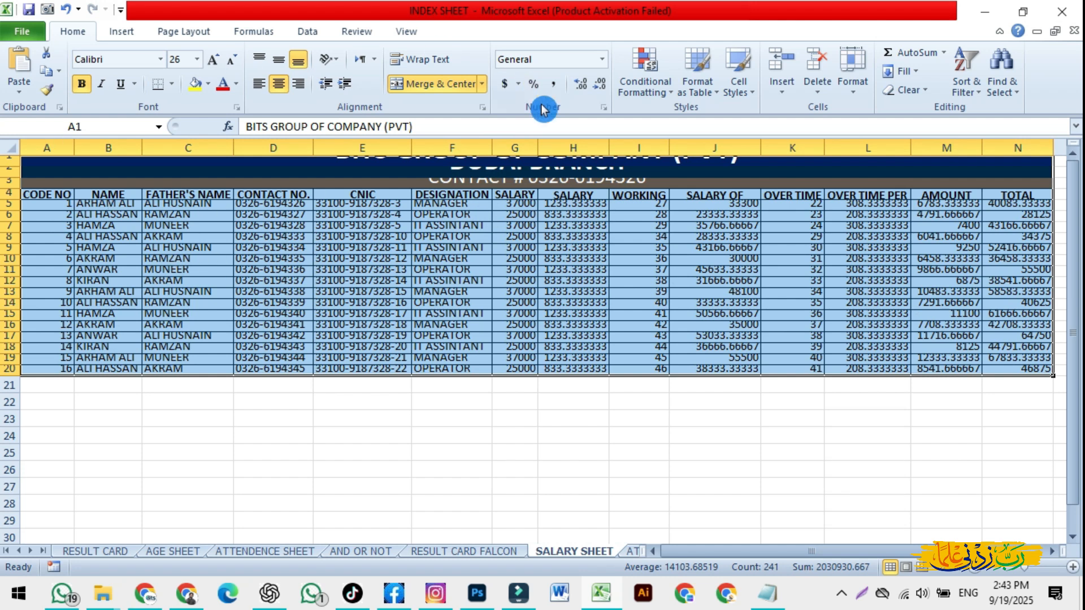
key(ctrl+z)
- Set the row height of the selected salary table to 25
click(858, 102)
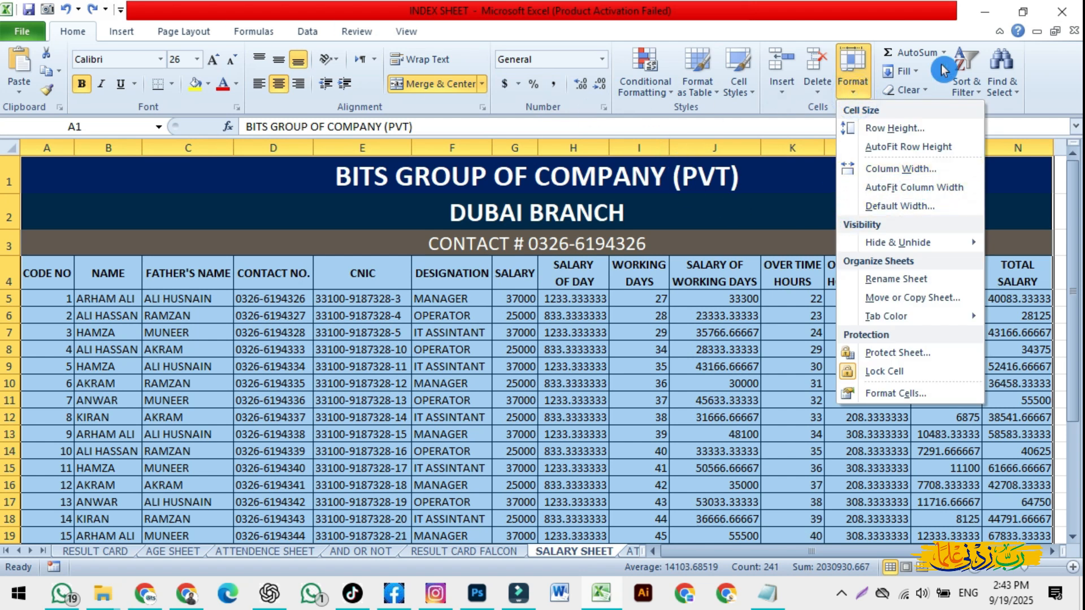
click(895, 137)
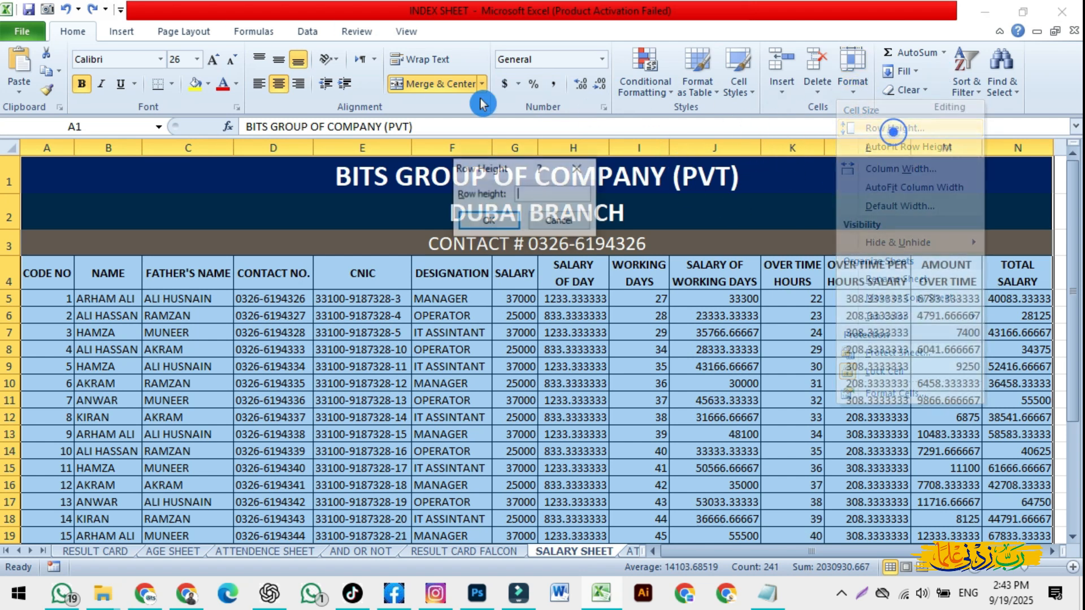
text(25)
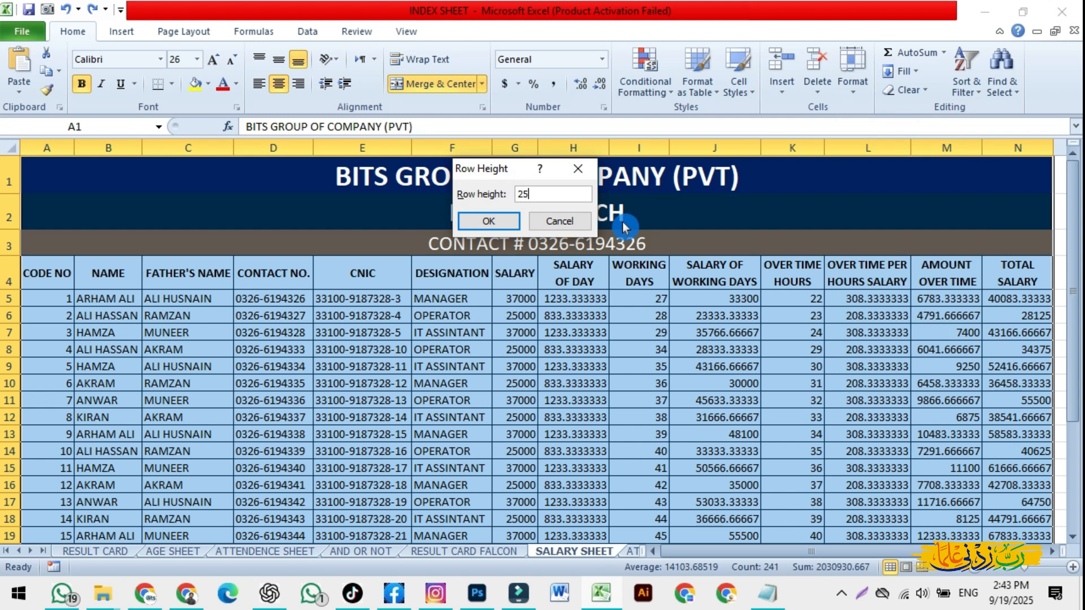
key(Return)
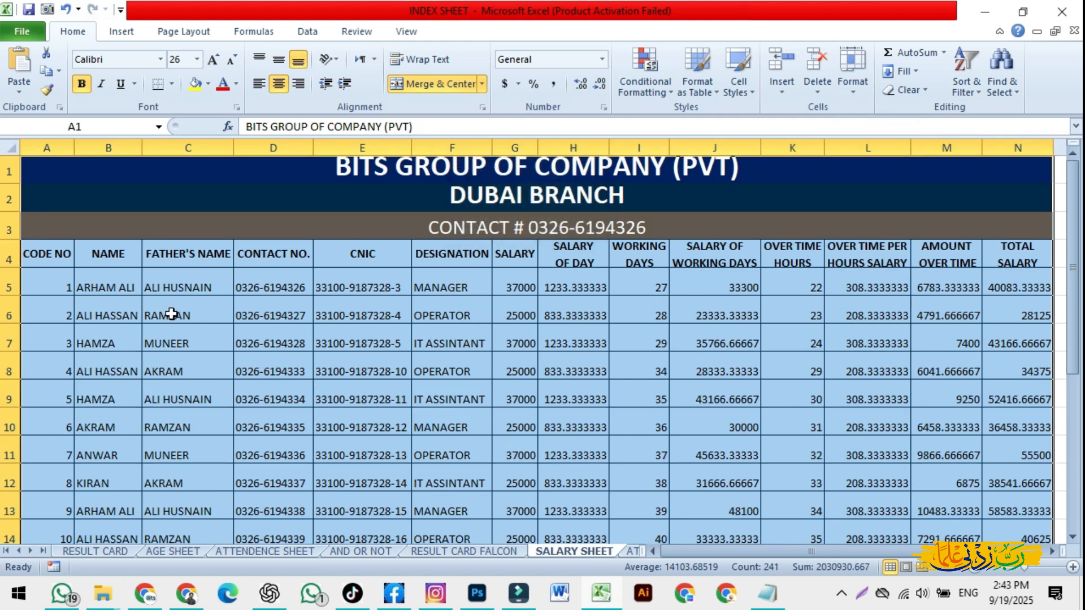
- Look over the resized salary table and check how it fits the page in print preview
click(362, 315)
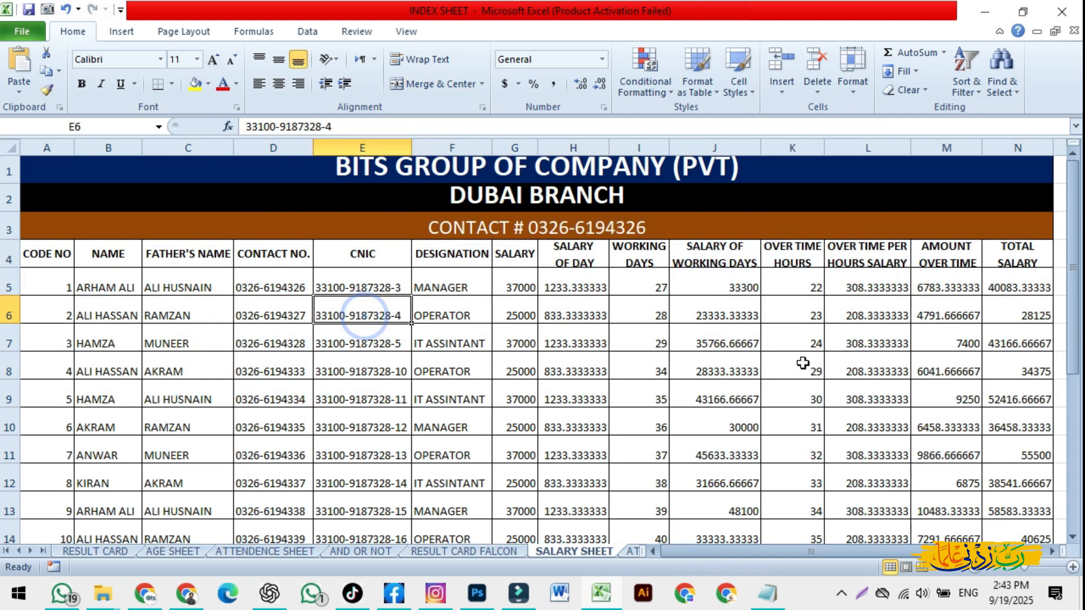
scroll(497, 380, down, 5)
scroll(464, 373, up, 5)
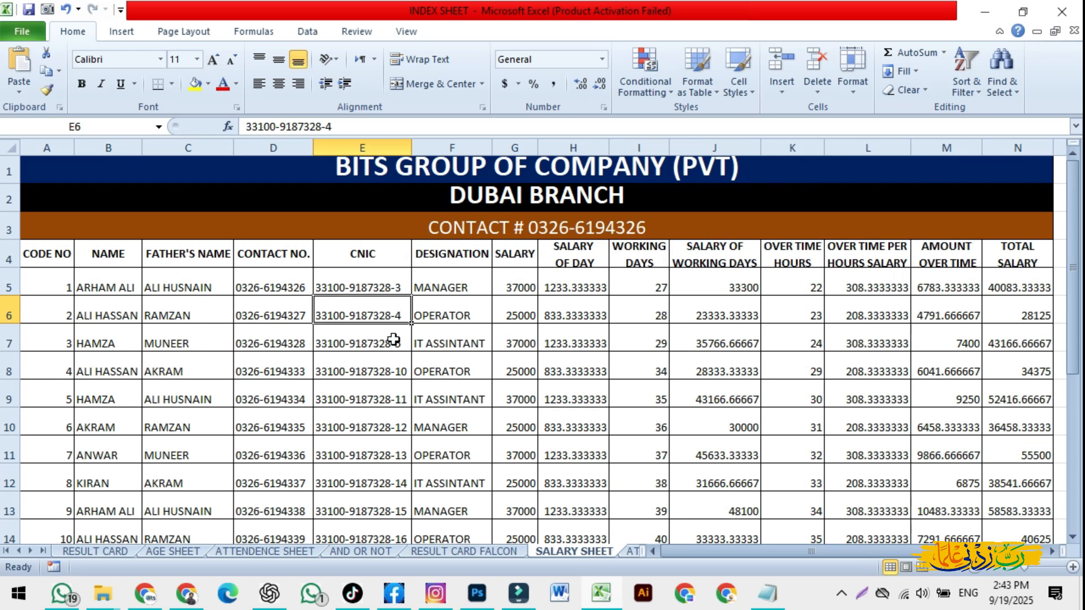
key(ctrl+p)
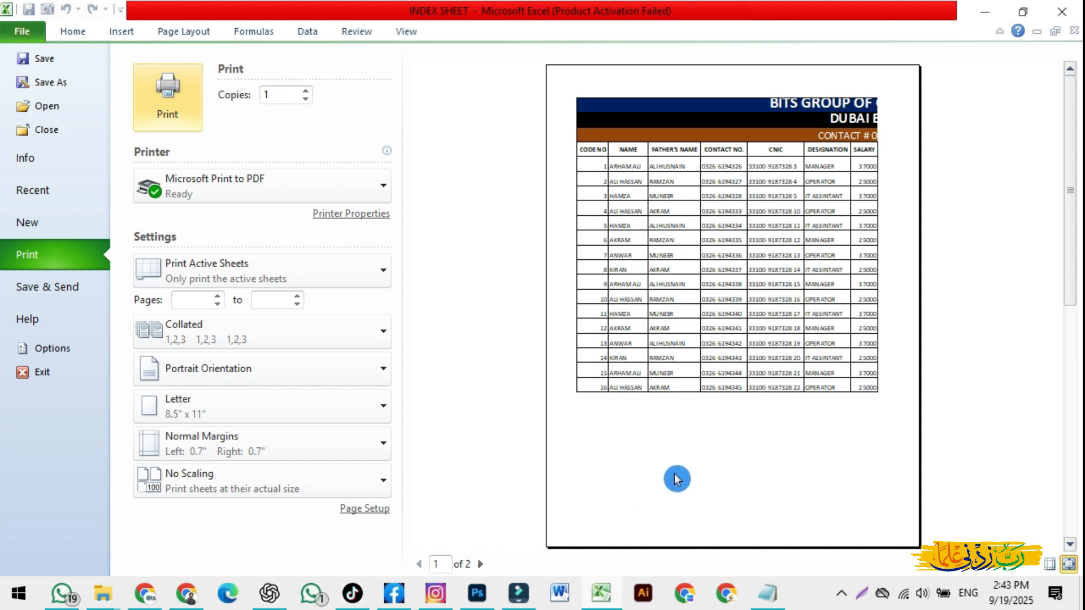
key(Escape)
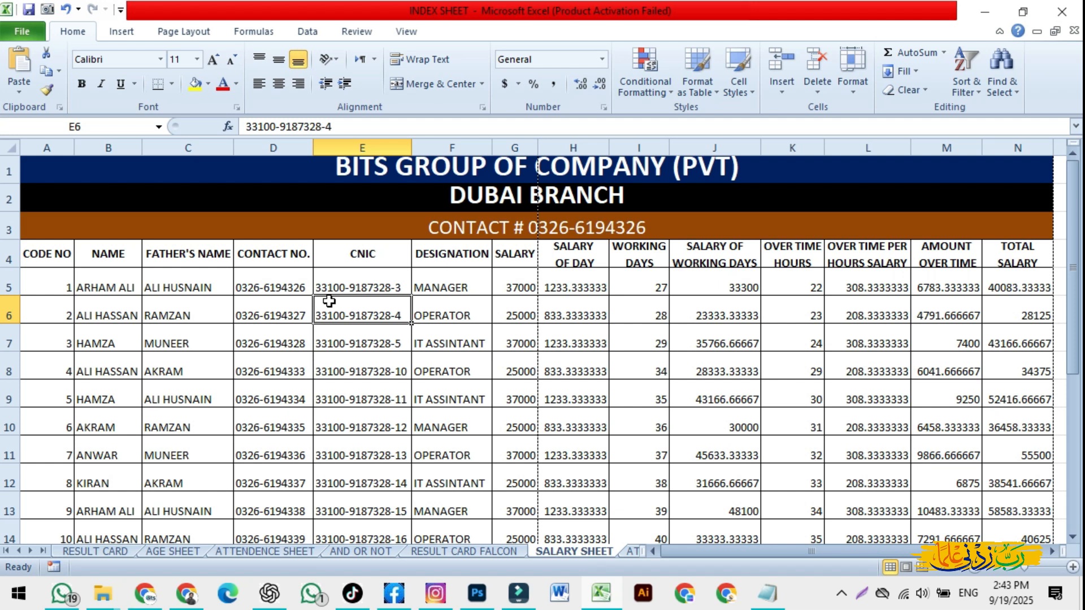
- Select the whole salary table and set its column width to 10
drag(181, 178, 185, 494)
scroll(184, 494, up, 3)
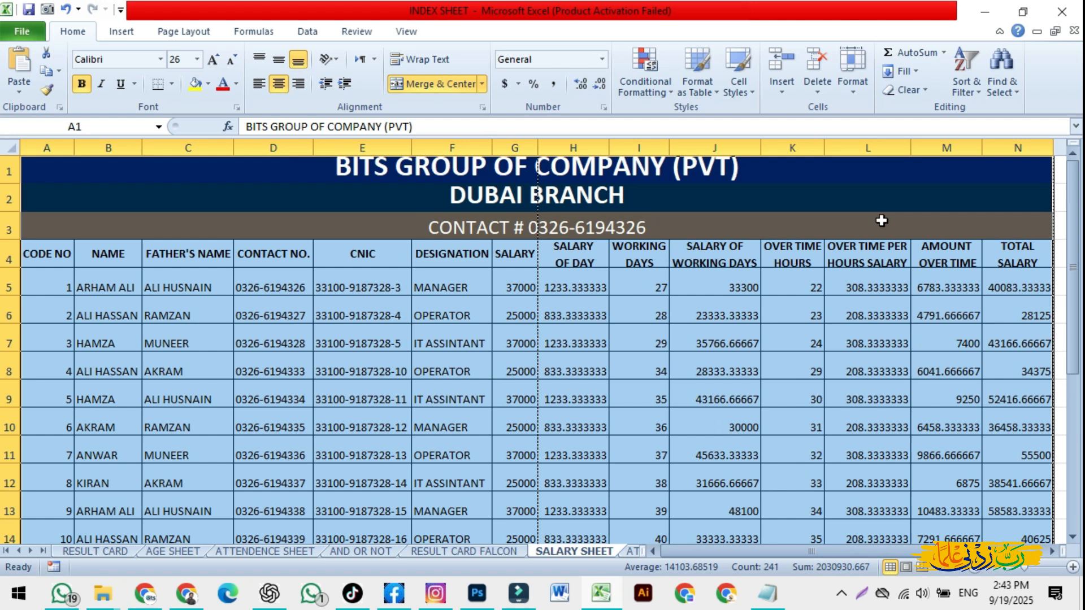
click(859, 95)
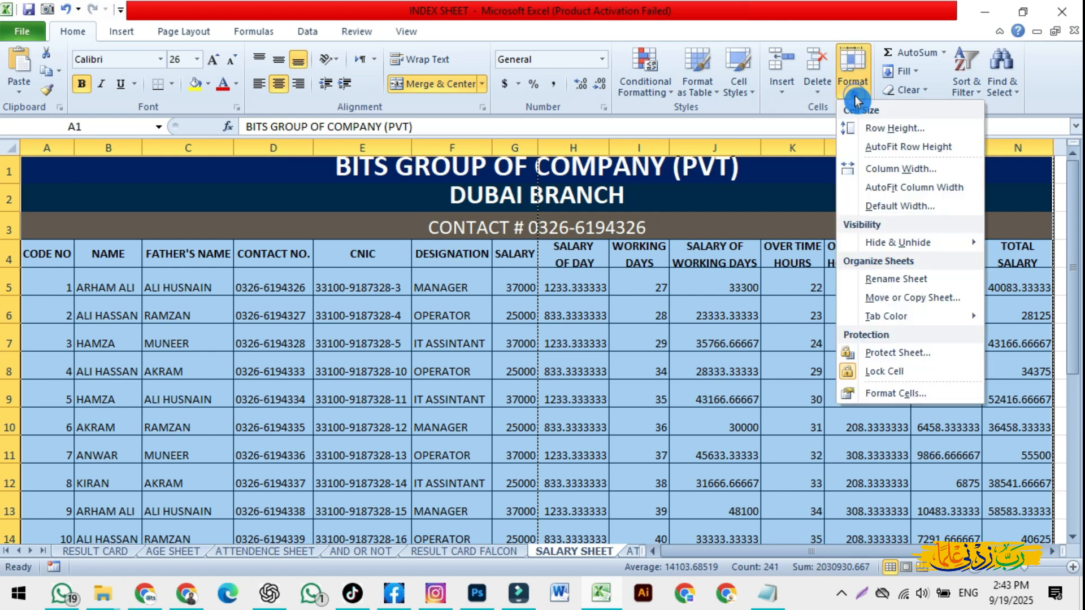
click(939, 181)
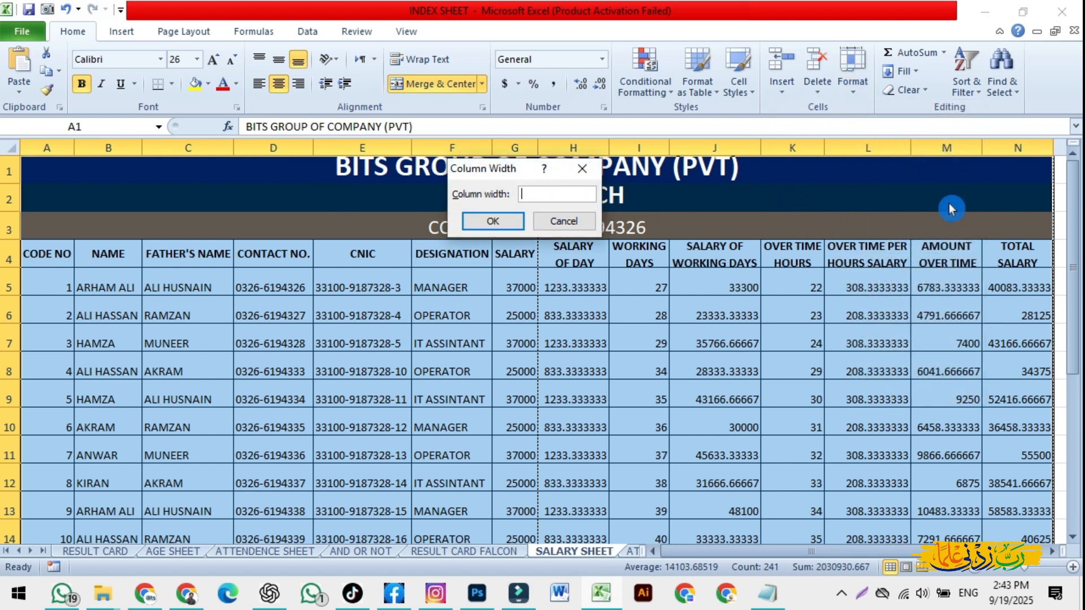
text(10)
key(Return)
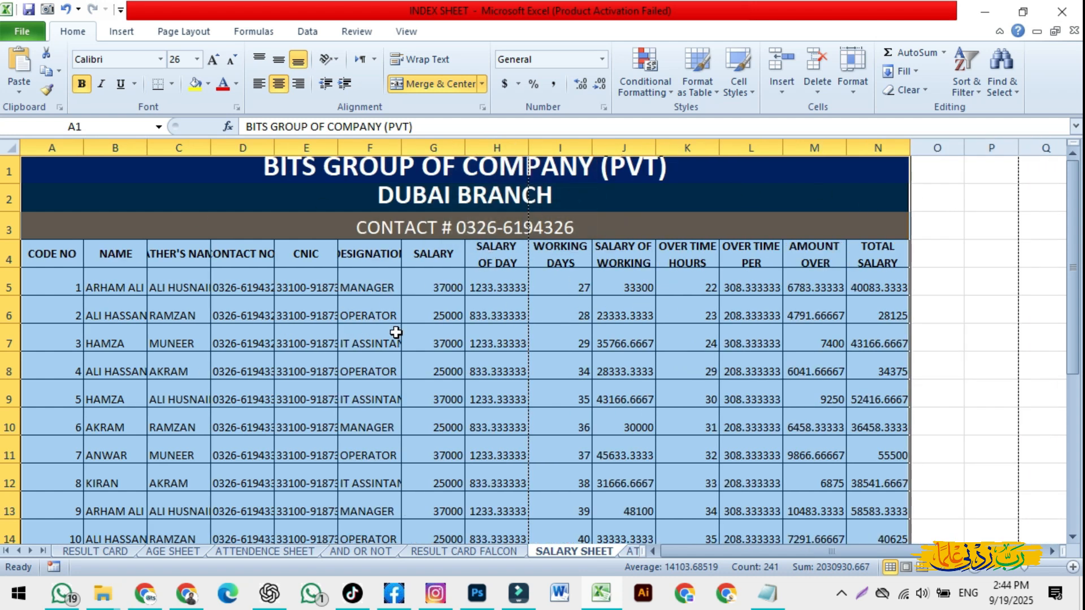
click(568, 337)
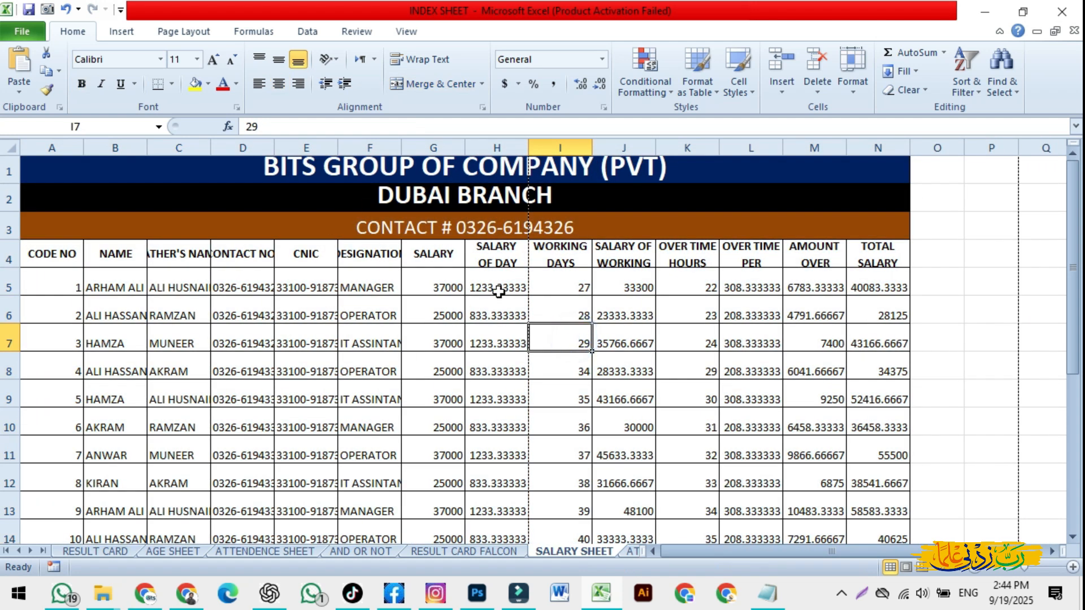
click(249, 280)
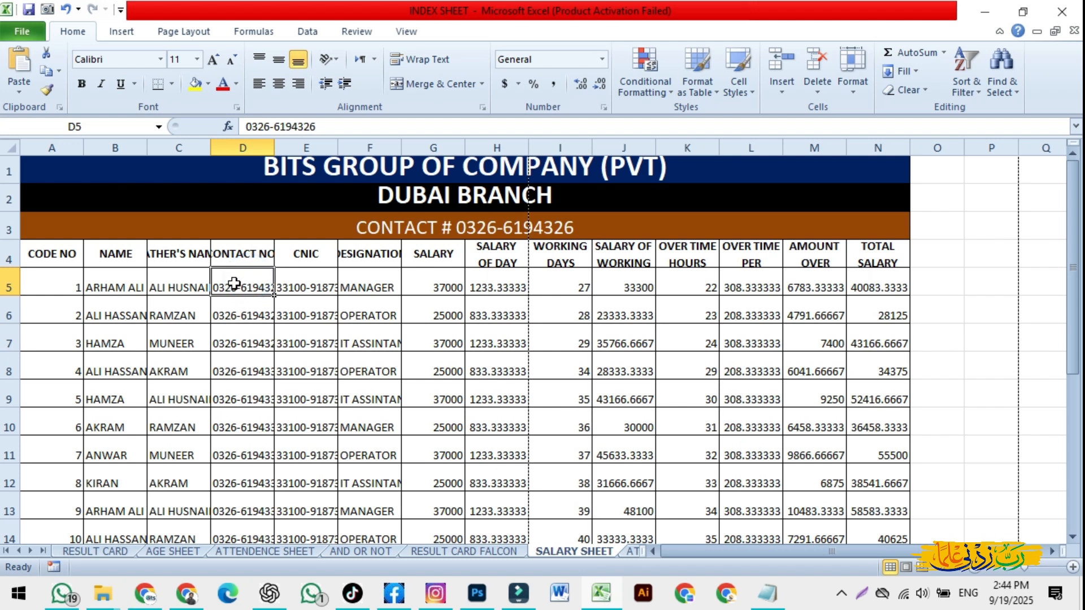
- Reselect the whole salary table and AutoFit its rows first, followed by its column widths
drag(163, 172, 165, 499)
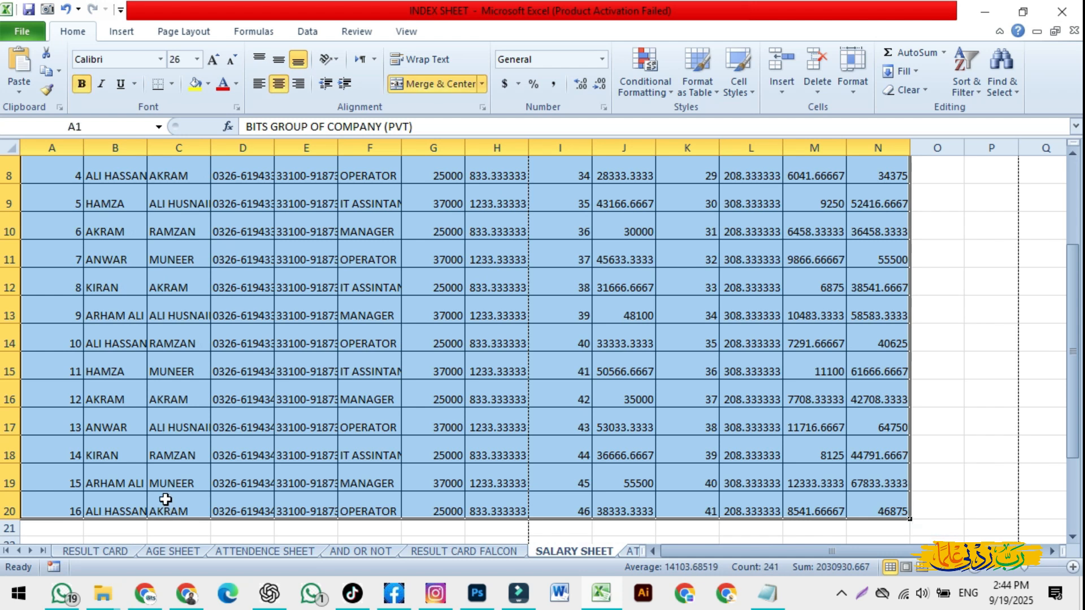
scroll(165, 499, up, 3)
click(852, 74)
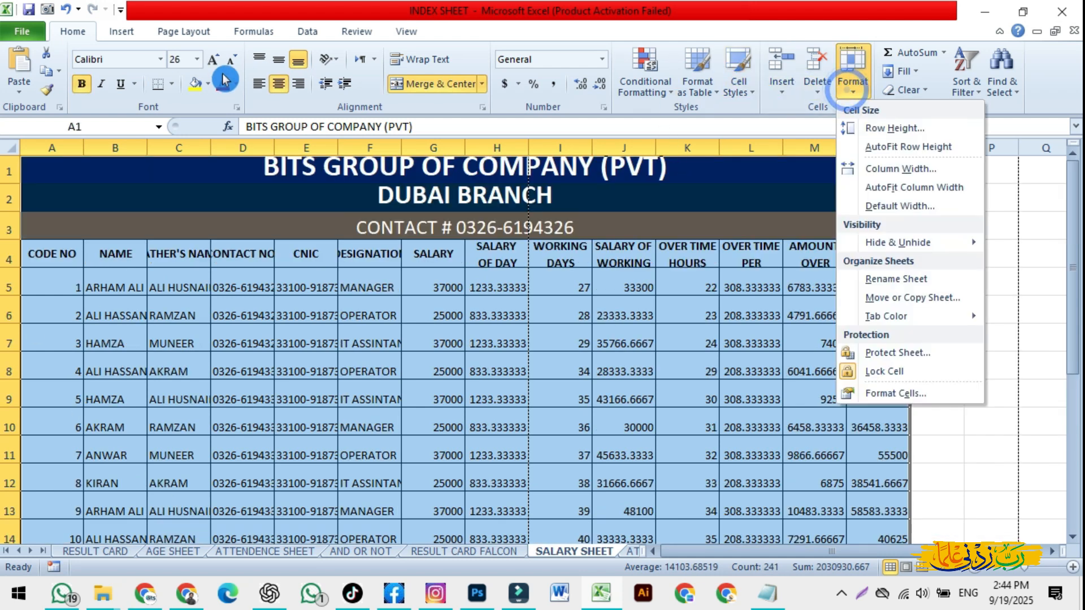
click(933, 148)
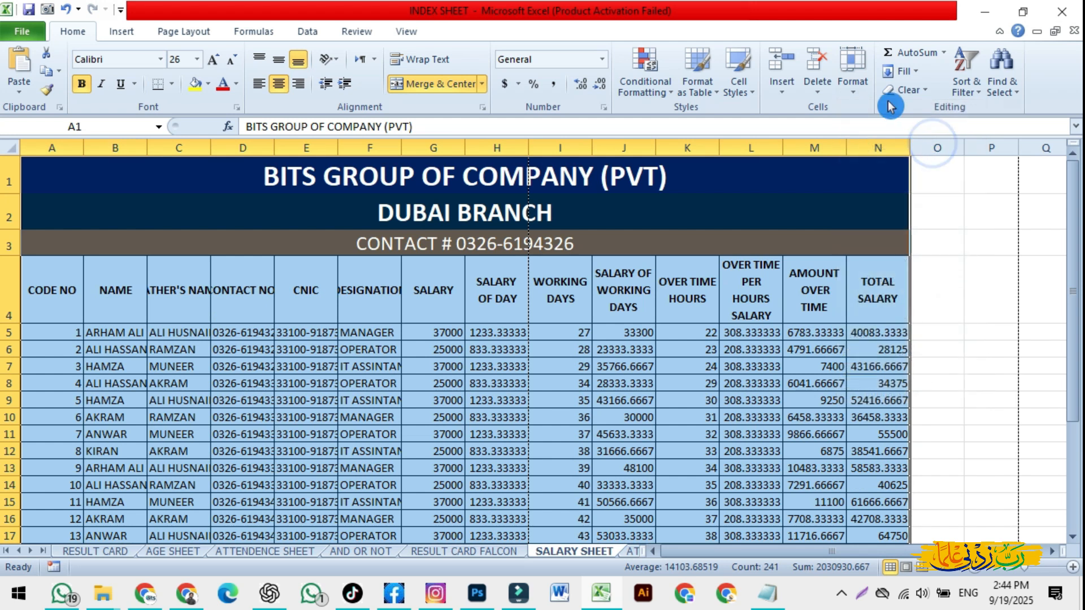
click(854, 79)
click(932, 187)
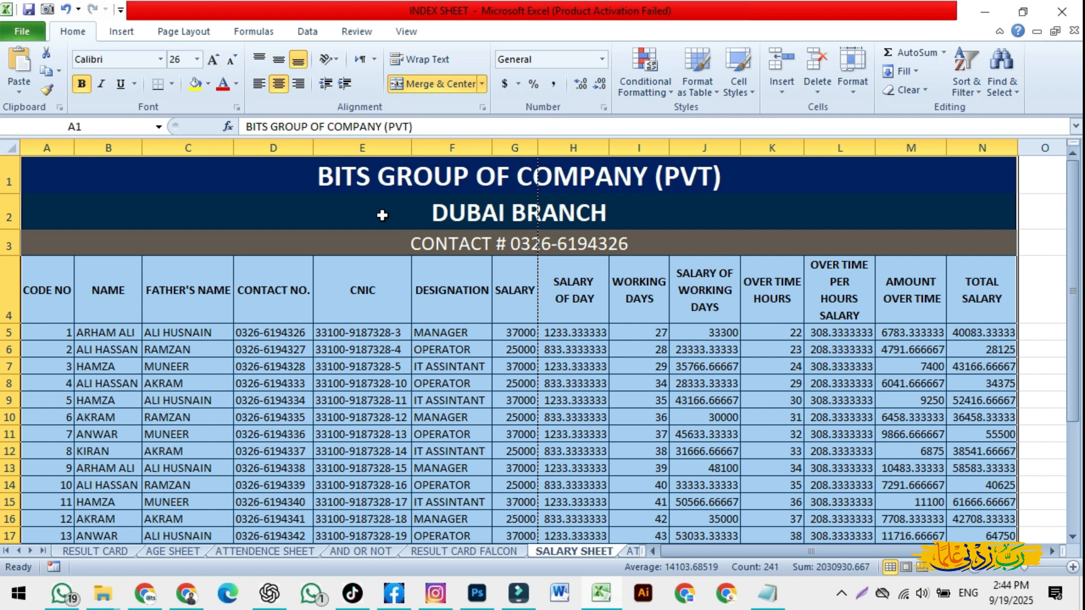
click(409, 299)
click(865, 95)
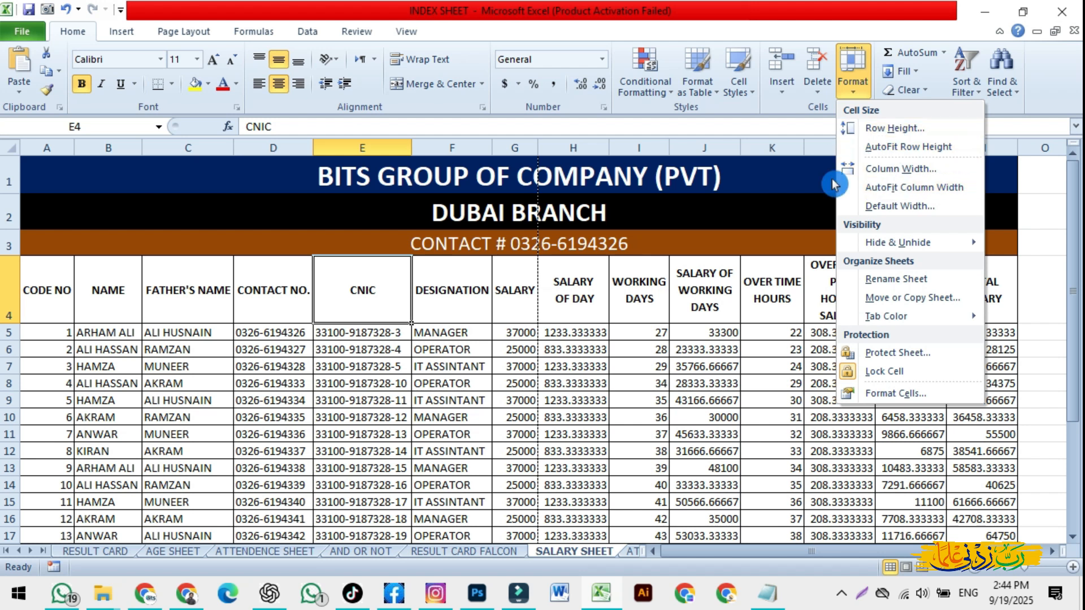
click(874, 243)
click(205, 407)
- Hide rows 6 to 9 of the salary table
click(153, 303)
click(64, 333)
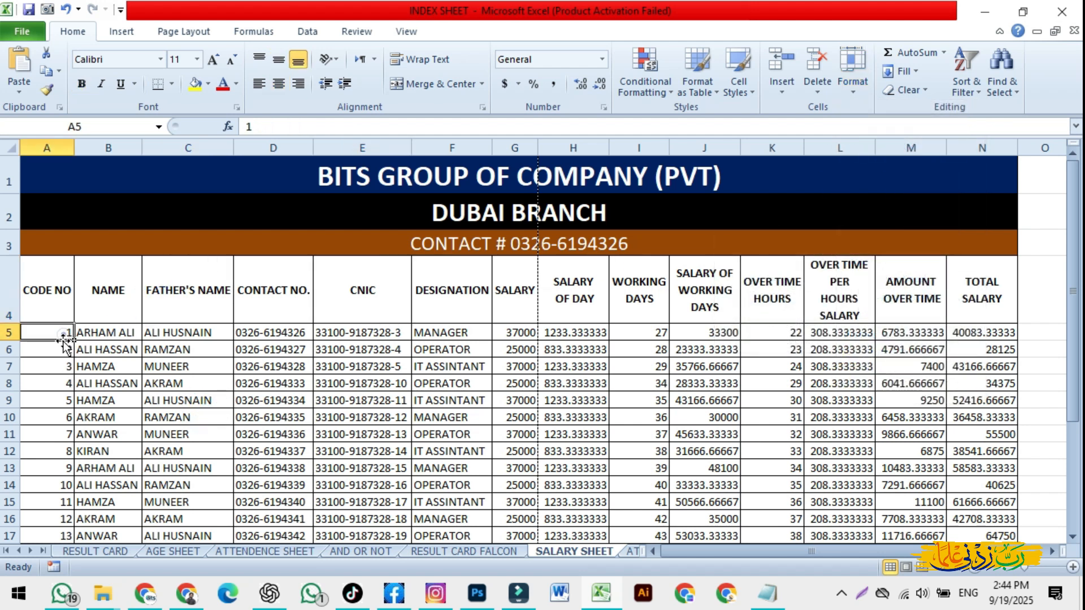
drag(55, 349, 55, 400)
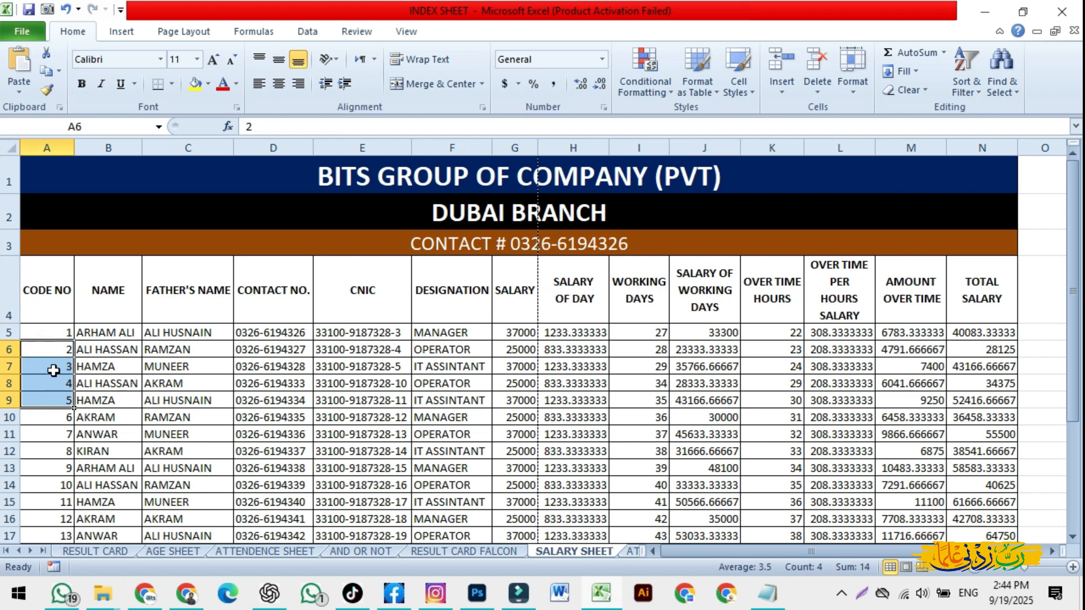
click(864, 100)
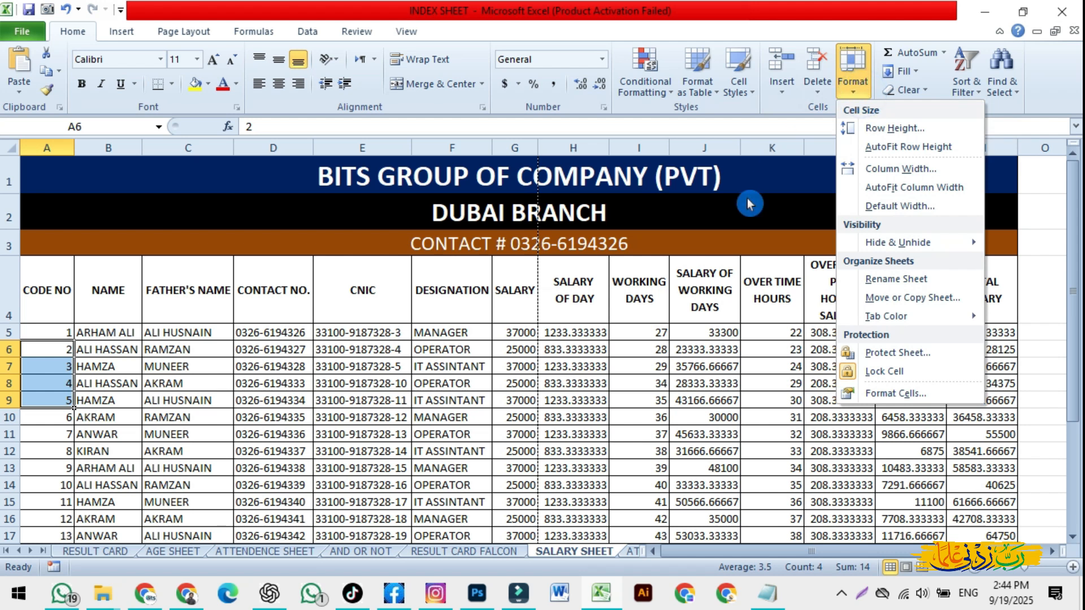
click(884, 237)
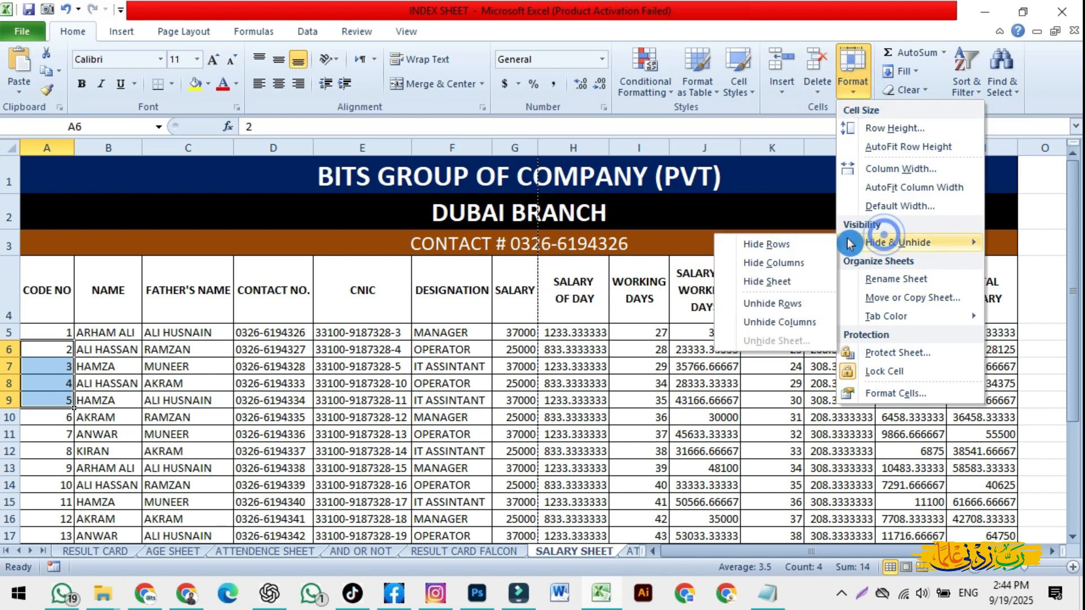
click(768, 244)
click(69, 364)
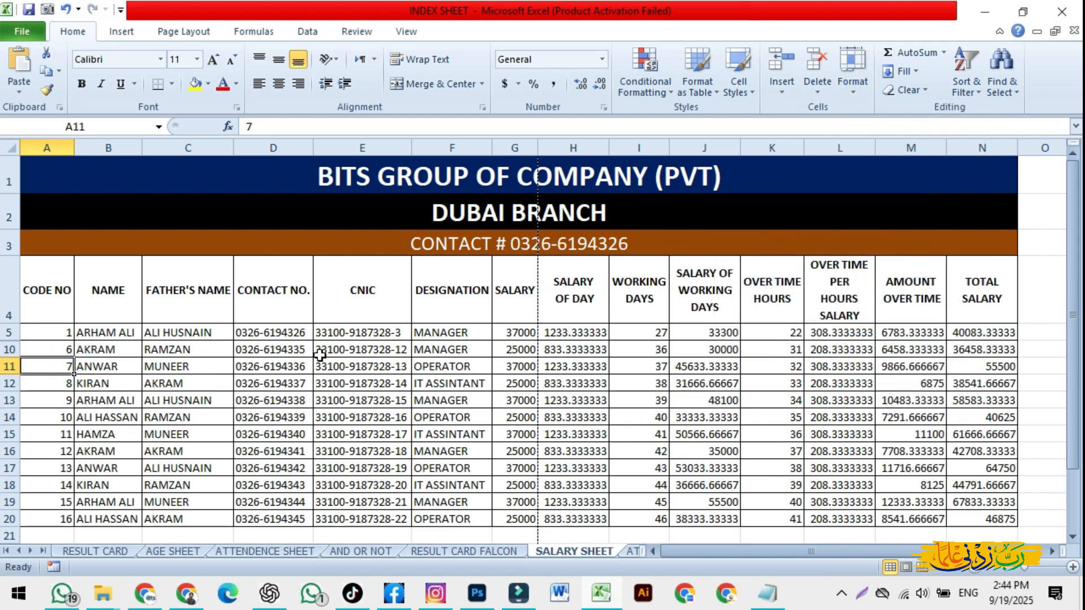
- Try to unhide rows 6 to 9 with only cell A5 selected, and cancel the accidental replacement of the cell below it
click(52, 334)
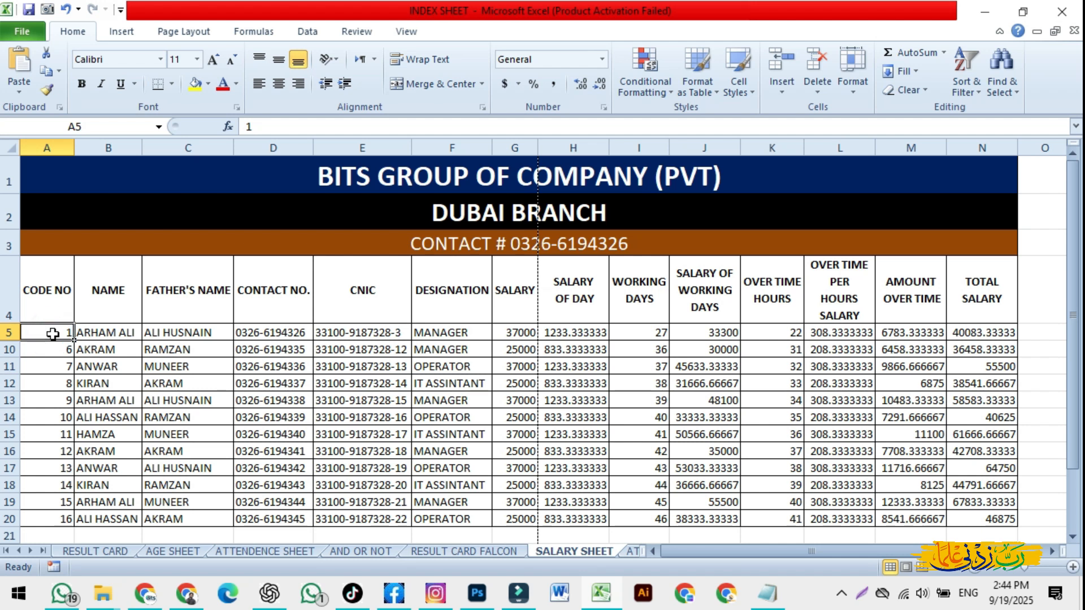
click(851, 102)
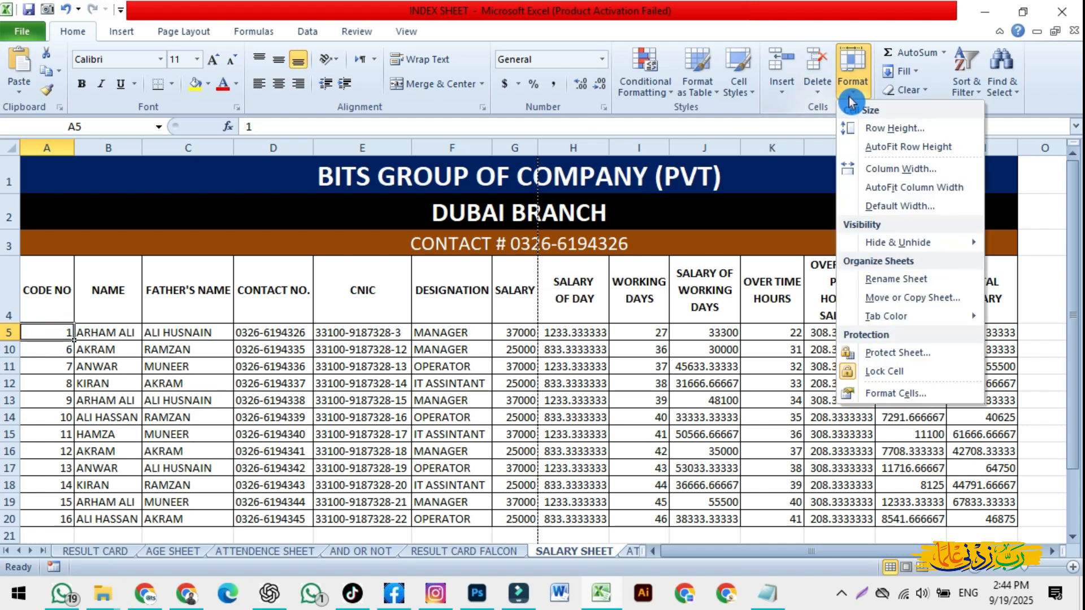
click(895, 242)
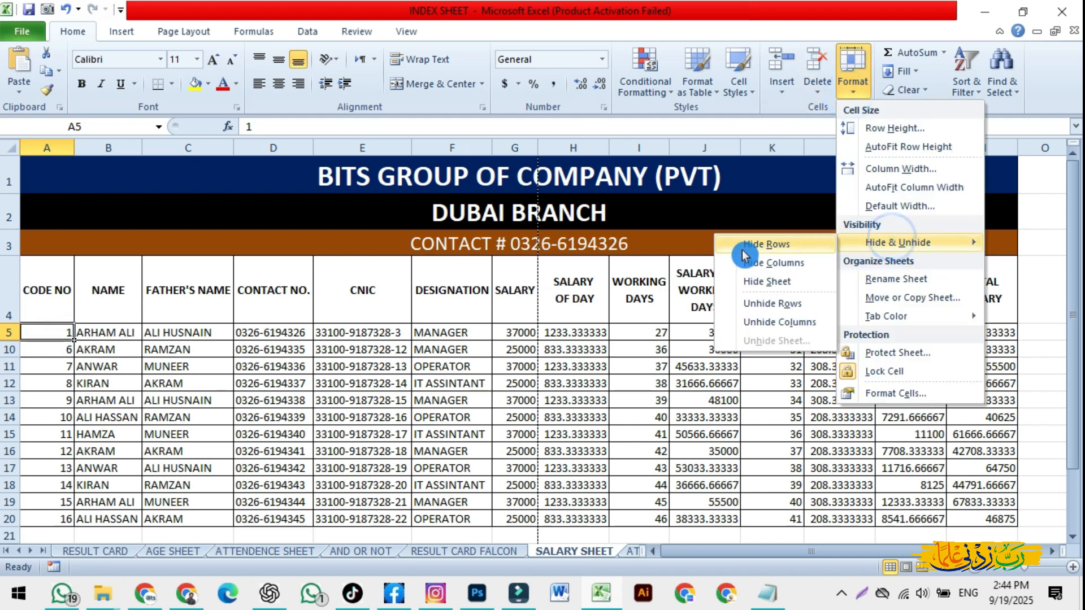
click(816, 303)
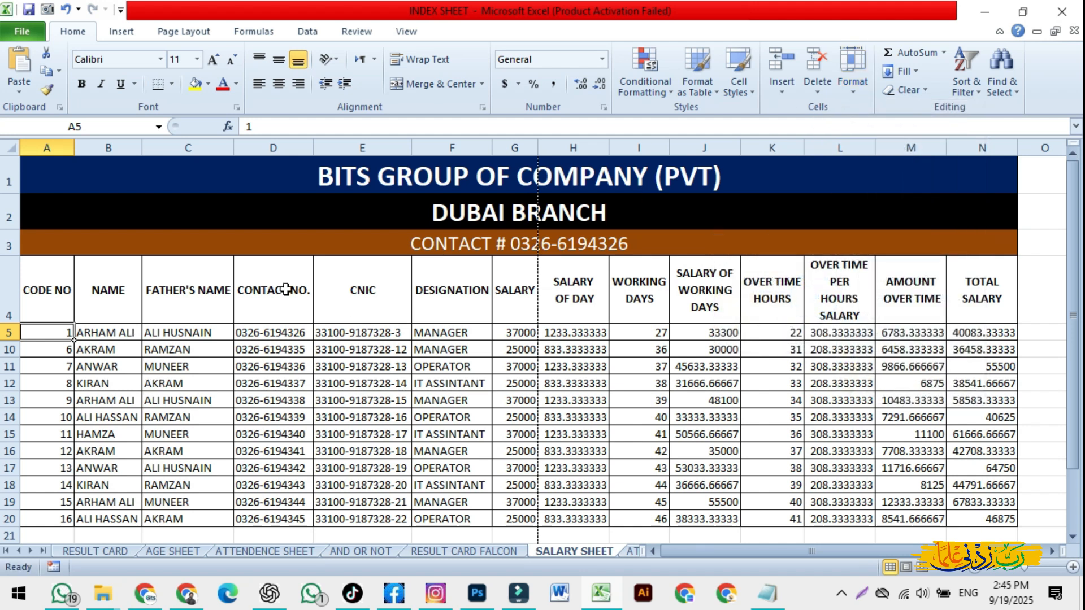
drag(53, 342, 54, 351)
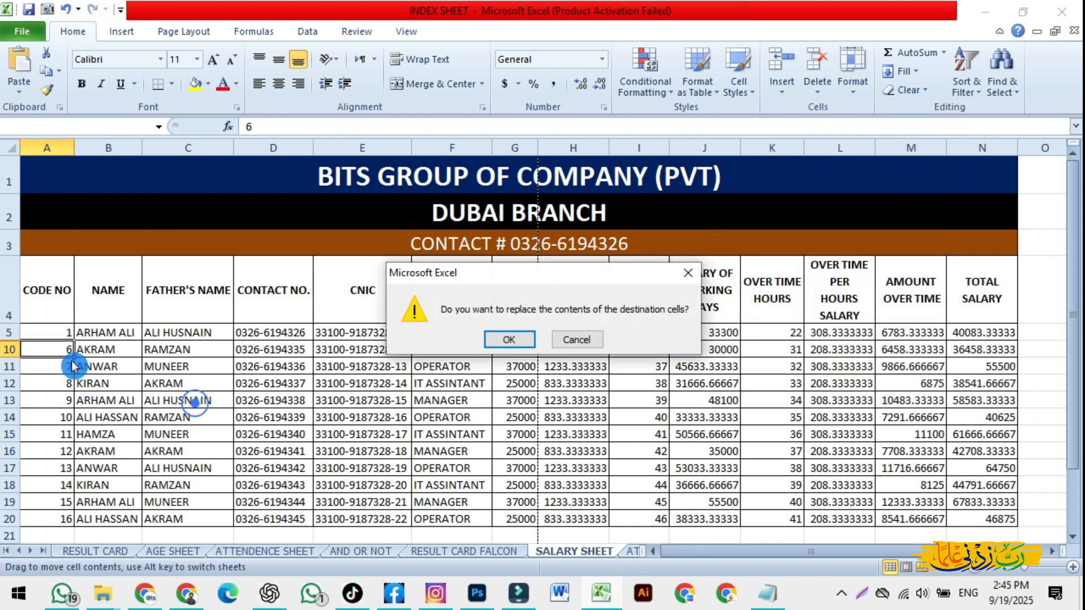
click(590, 341)
click(57, 349)
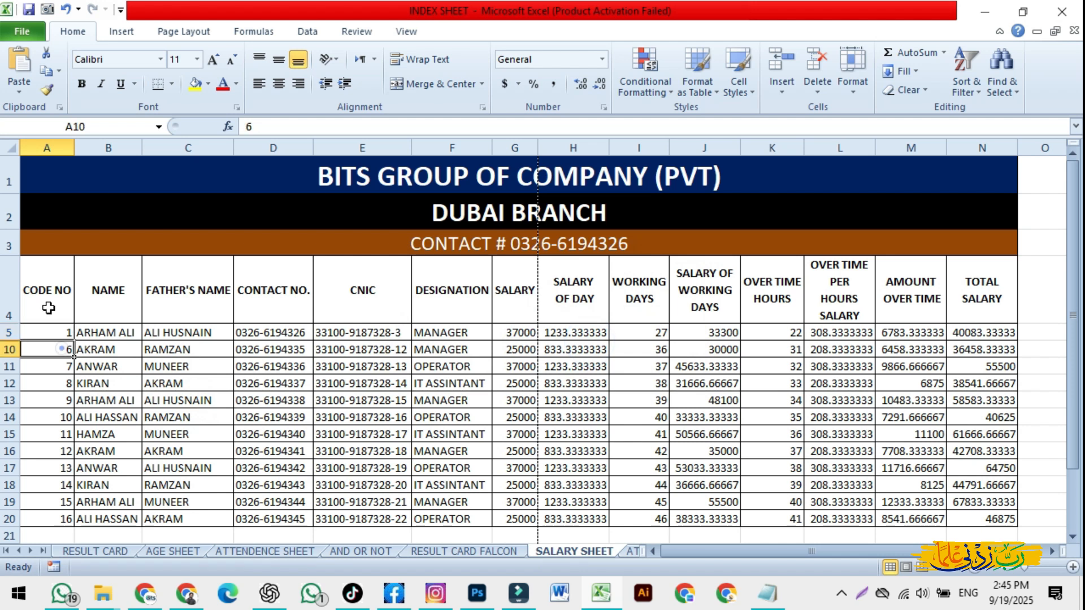
- Try unhiding rows 6 to 9 with cell A10 selected, and undo back to before the row hiding and column AutoFit
click(851, 86)
click(895, 241)
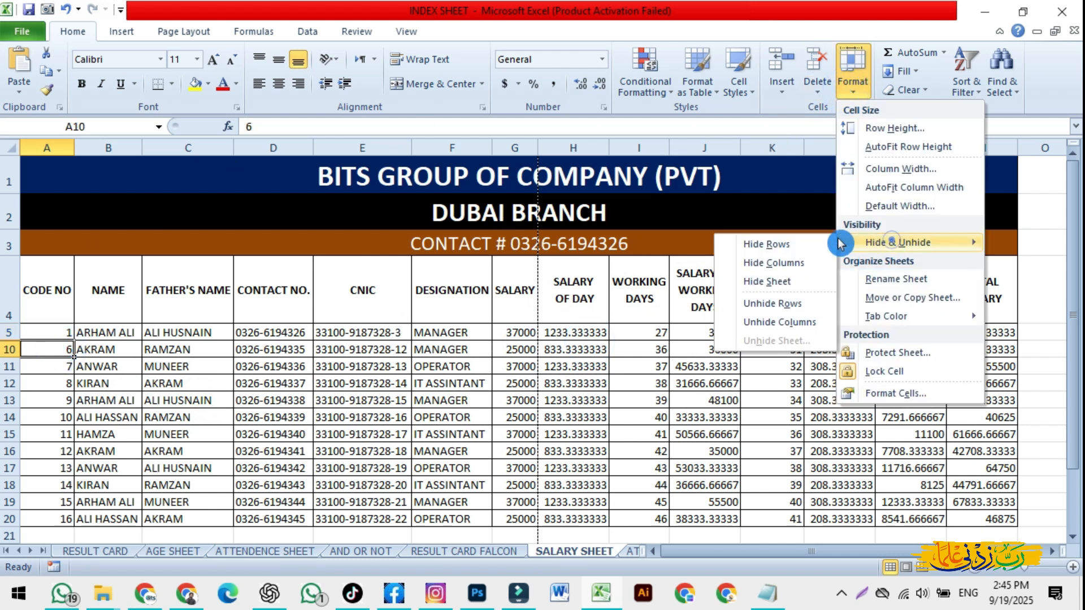
click(779, 301)
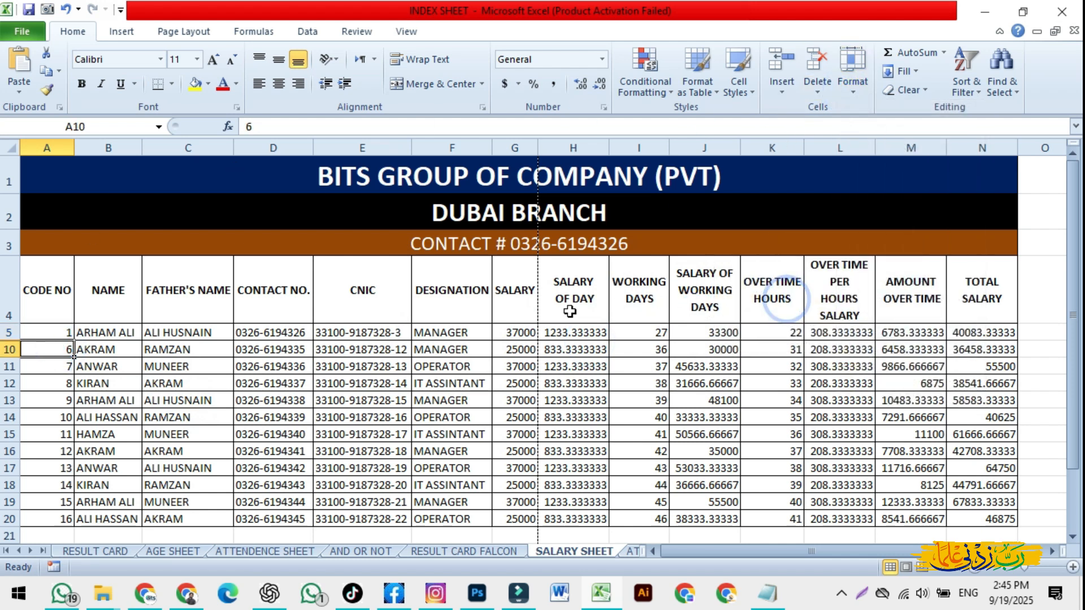
click(852, 85)
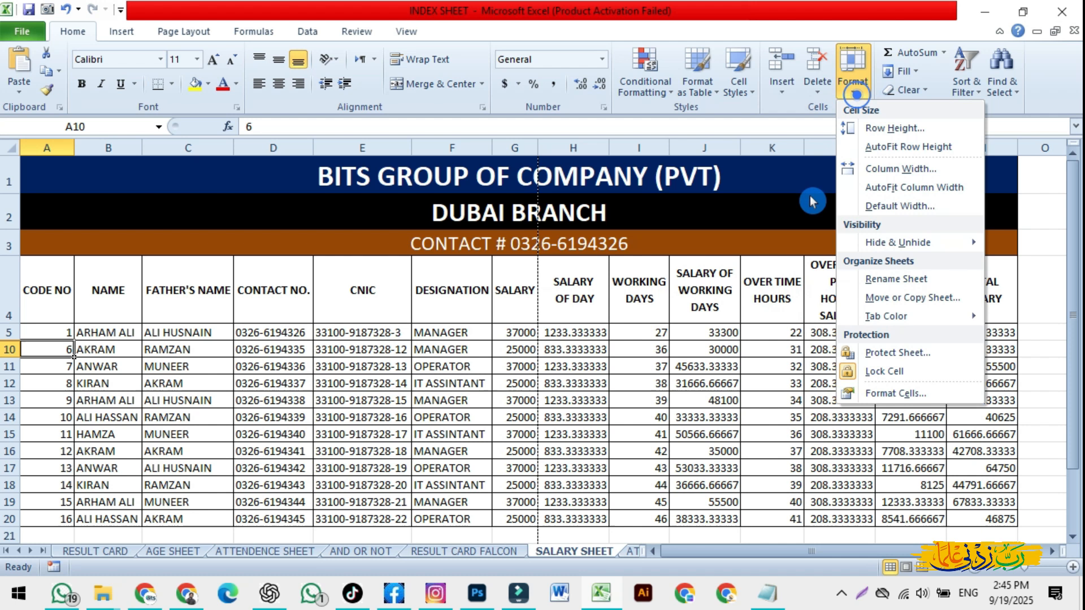
click(876, 244)
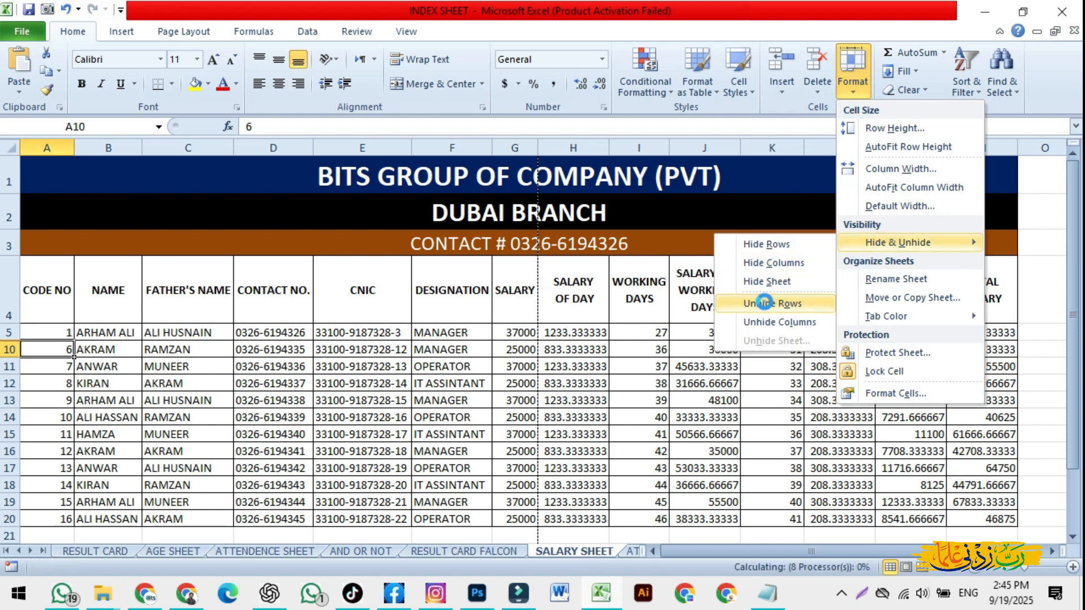
click(780, 303)
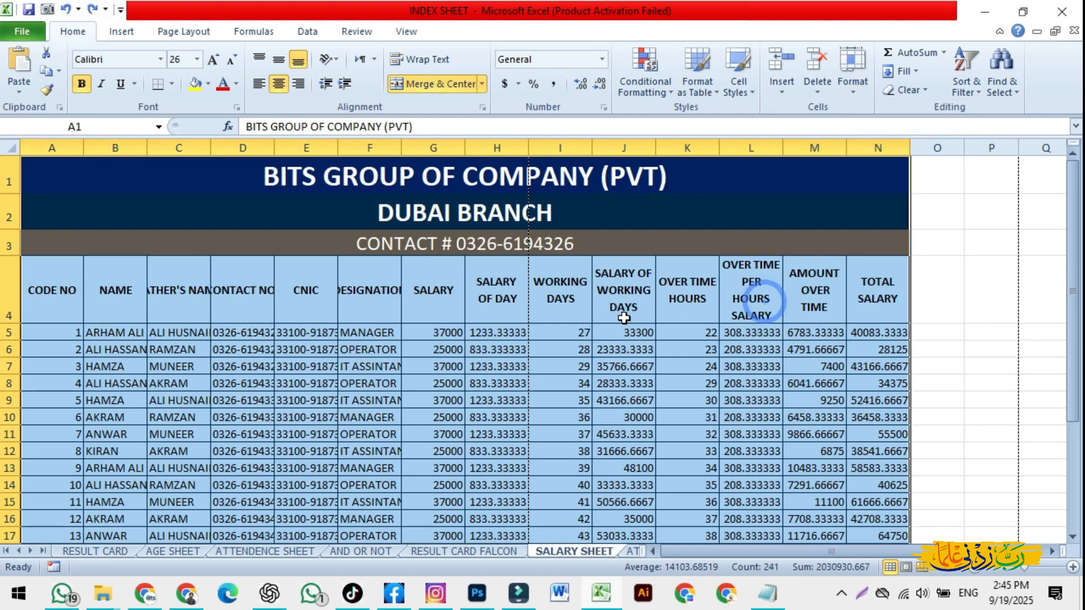
- Hide the DESIGNATION column of the salary table
click(325, 366)
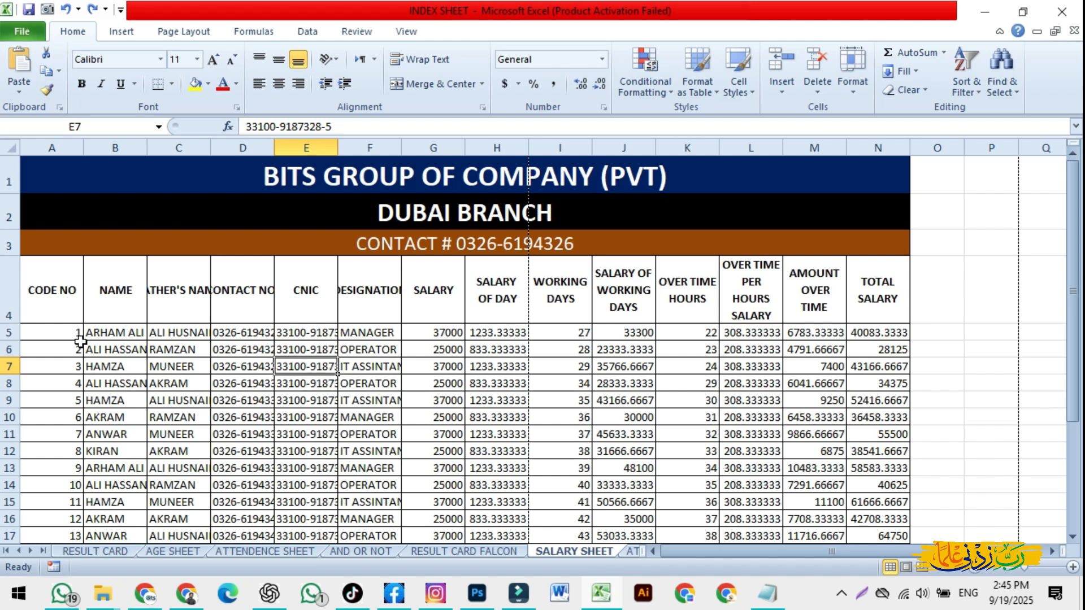
click(368, 290)
click(851, 85)
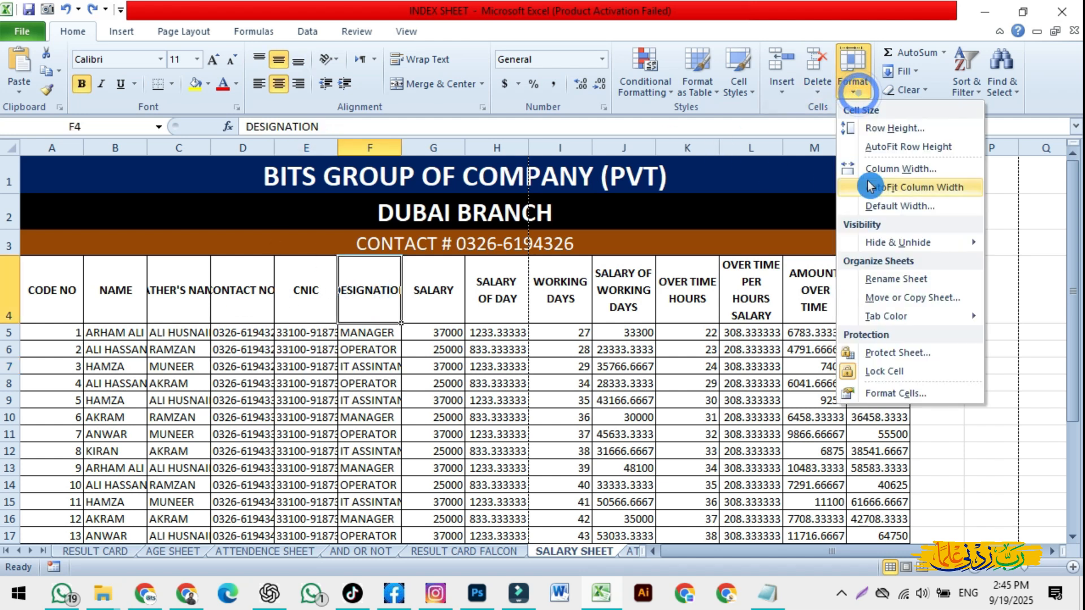
mouse_move(903, 243)
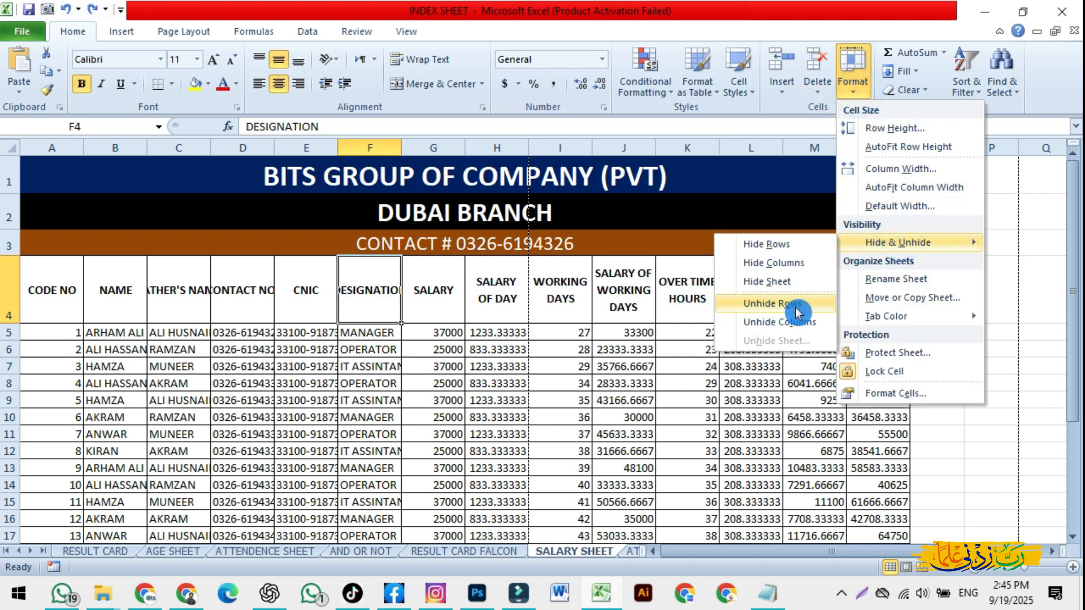
click(773, 263)
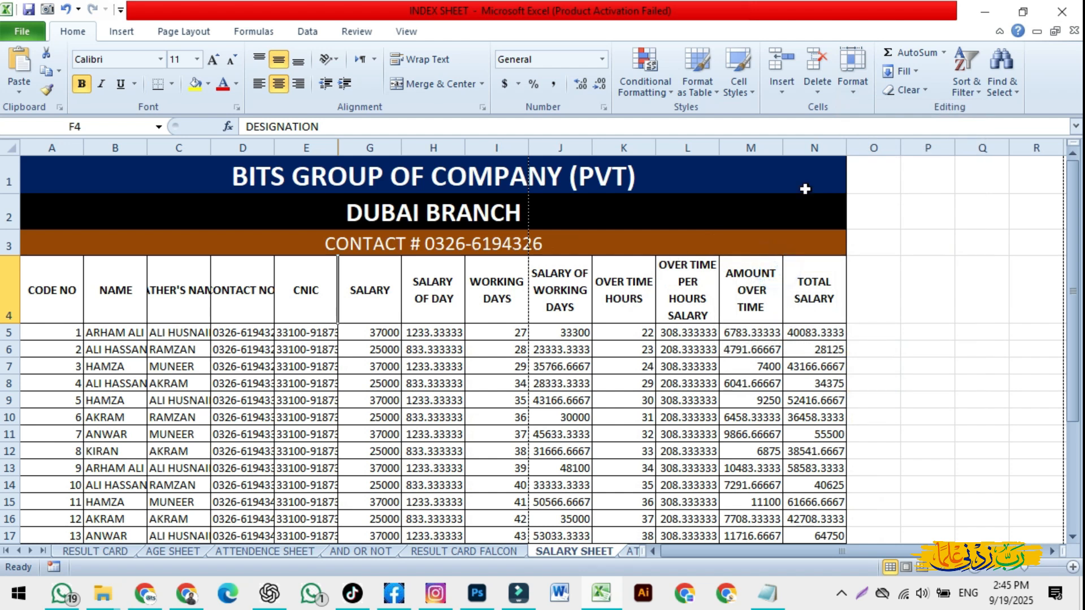
- Unhide the DESIGNATION column and AutoFit its width to its contents
click(853, 97)
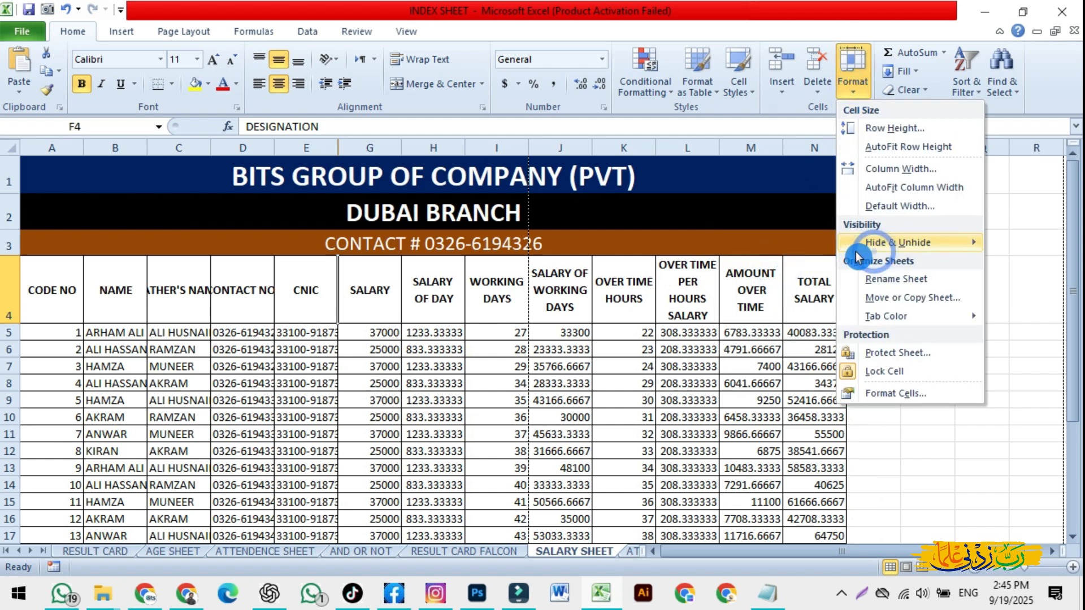
mouse_move(852, 252)
click(771, 322)
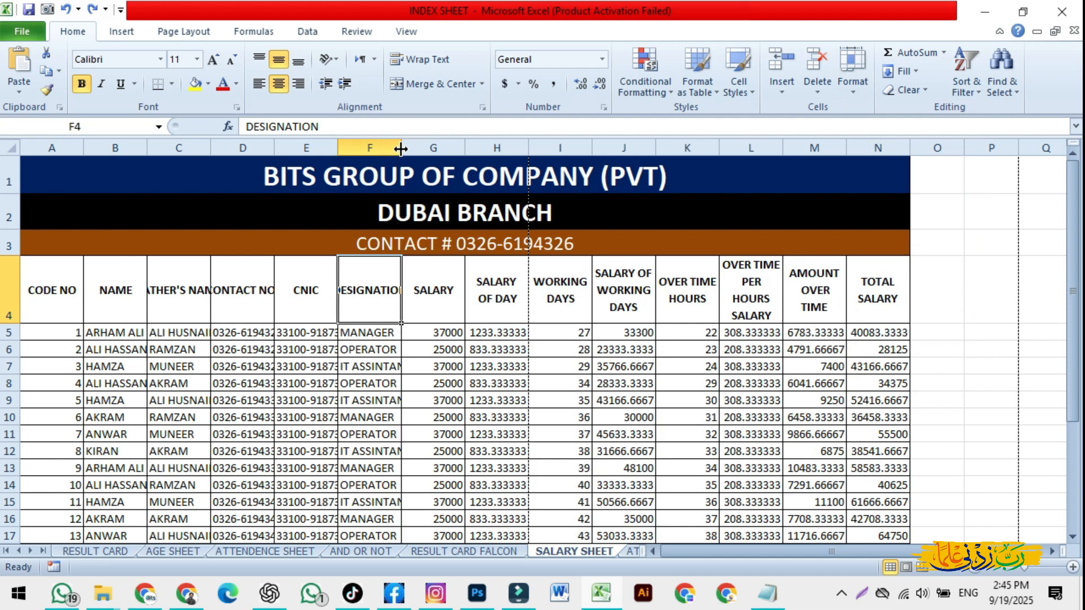
double_click(401, 148)
click(852, 73)
mouse_move(904, 234)
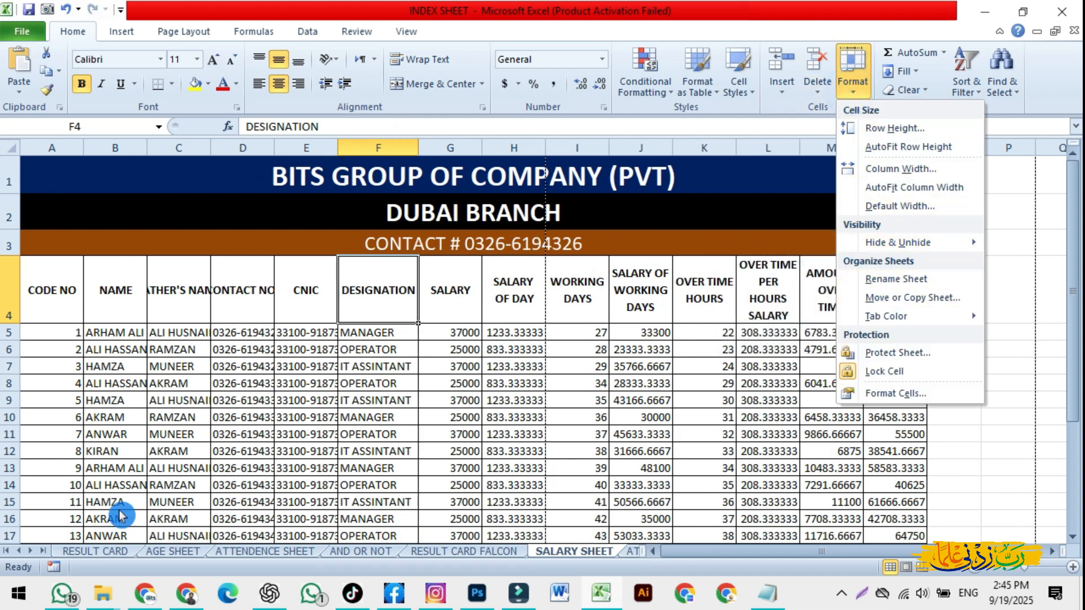
click(882, 279)
click(540, 383)
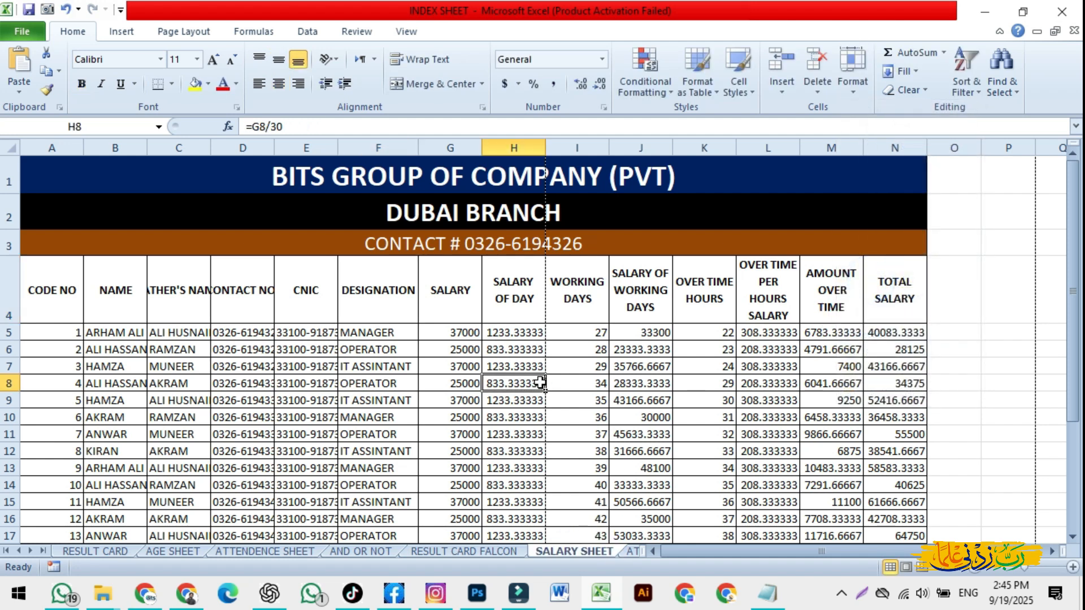
- Move the RESULT CARD FALCON sheet in front of AND OR NOT and return to SALARY SHEET
click(853, 85)
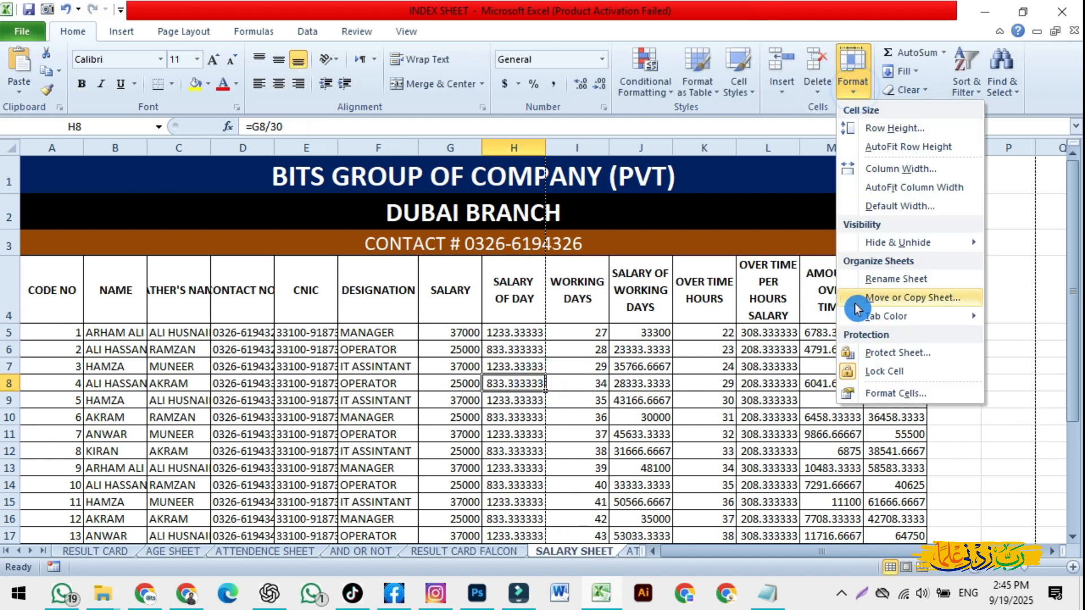
click(447, 498)
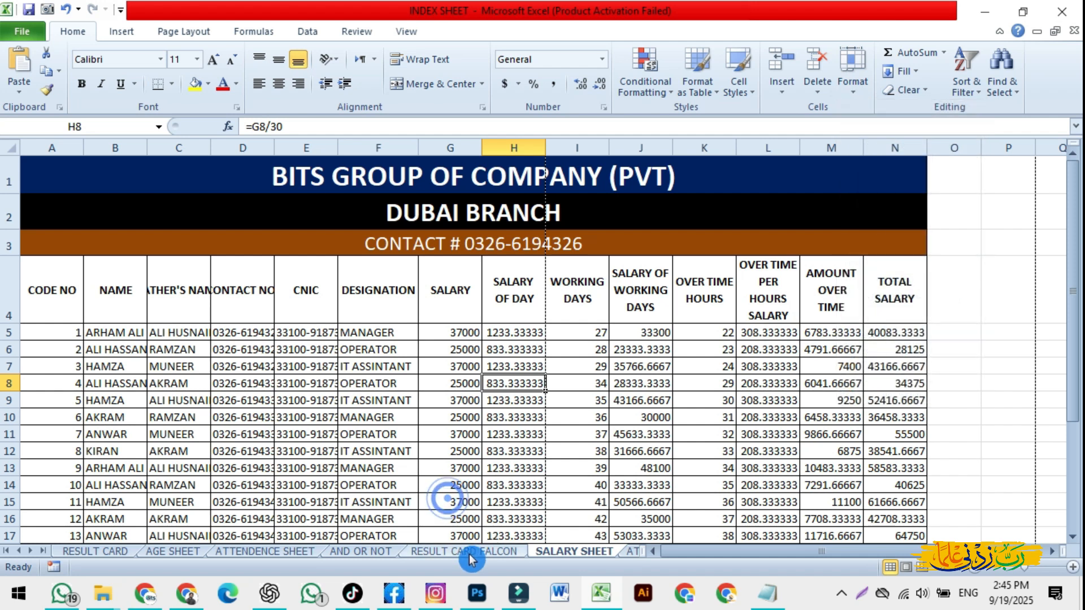
click(364, 558)
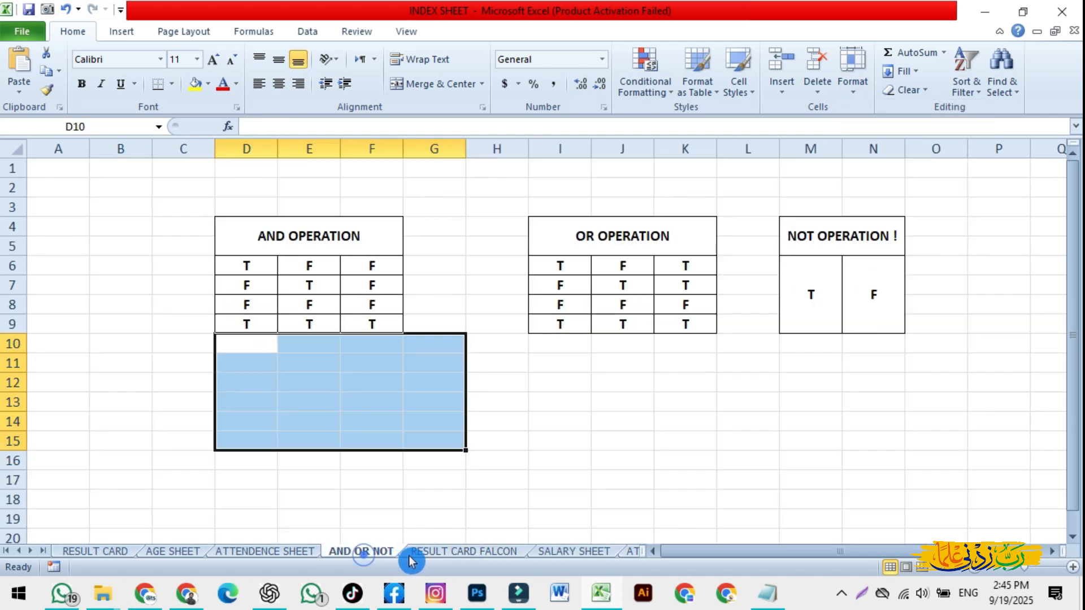
click(452, 553)
drag(381, 559, 333, 556)
click(572, 551)
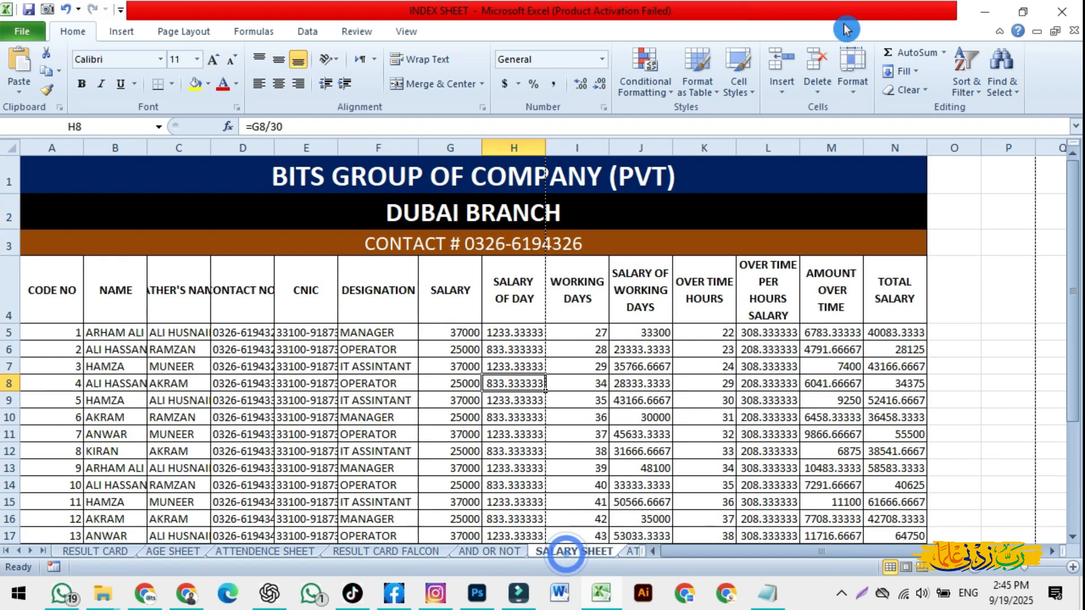
- Set the tab color of SALARY SHEET to the standard red
click(853, 85)
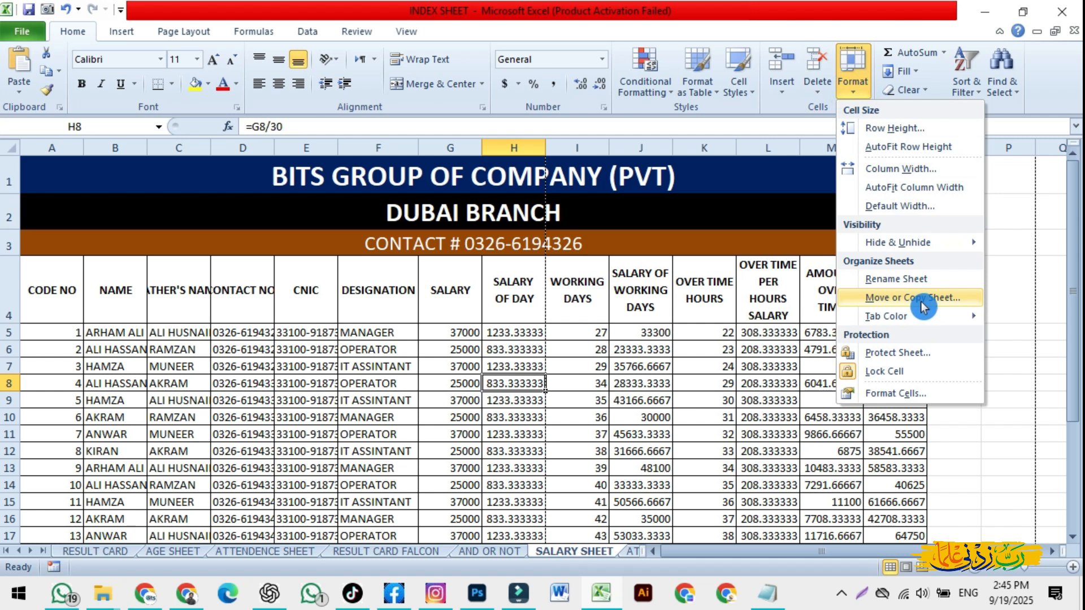
mouse_move(884, 327)
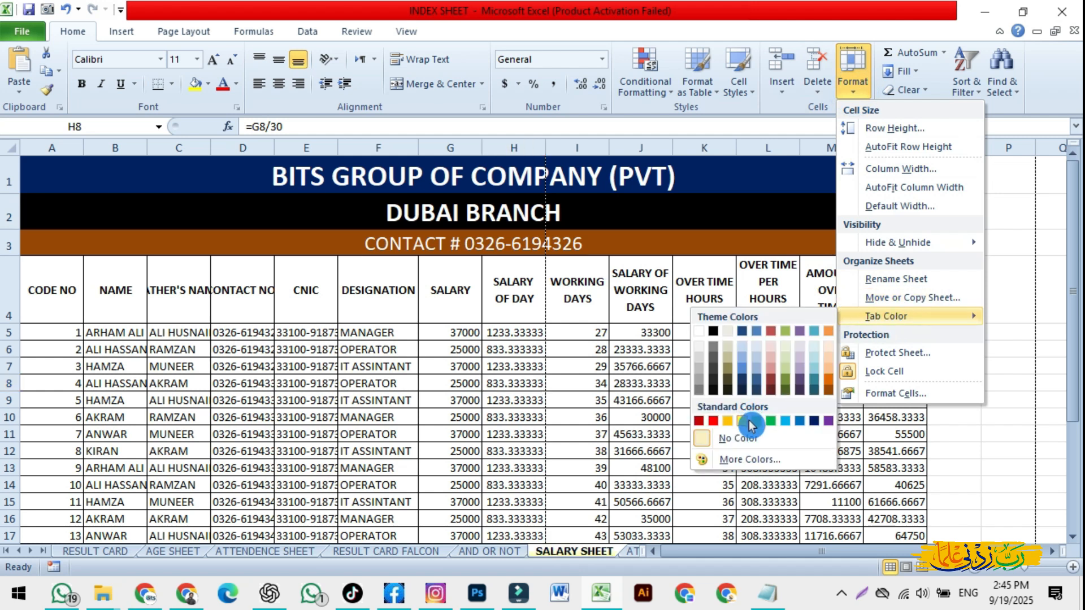
click(713, 421)
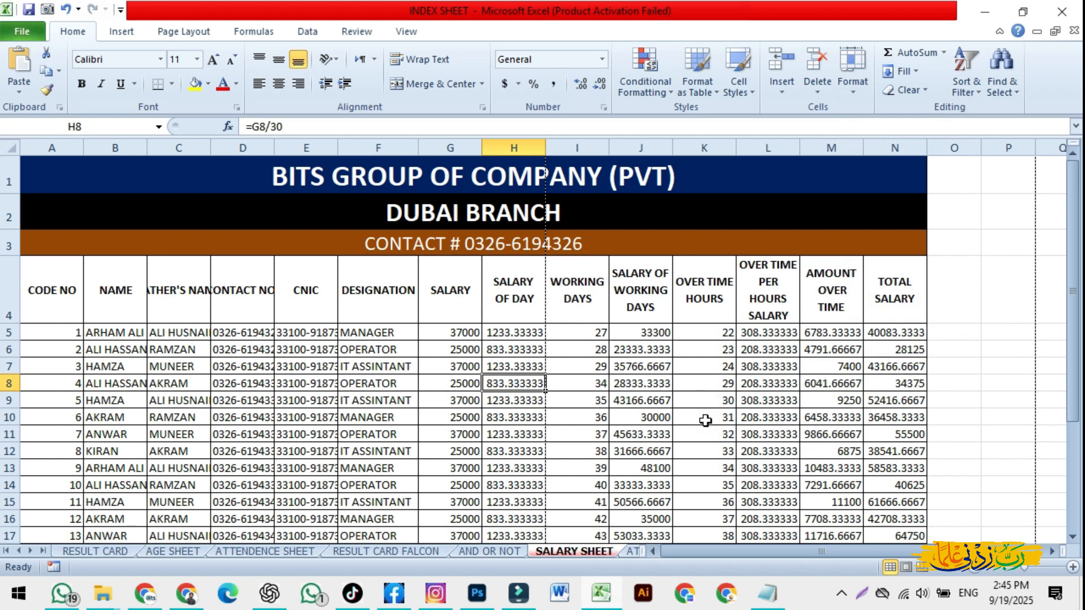
- Open the cell and sheet Format options for SALARY SHEET
click(857, 100)
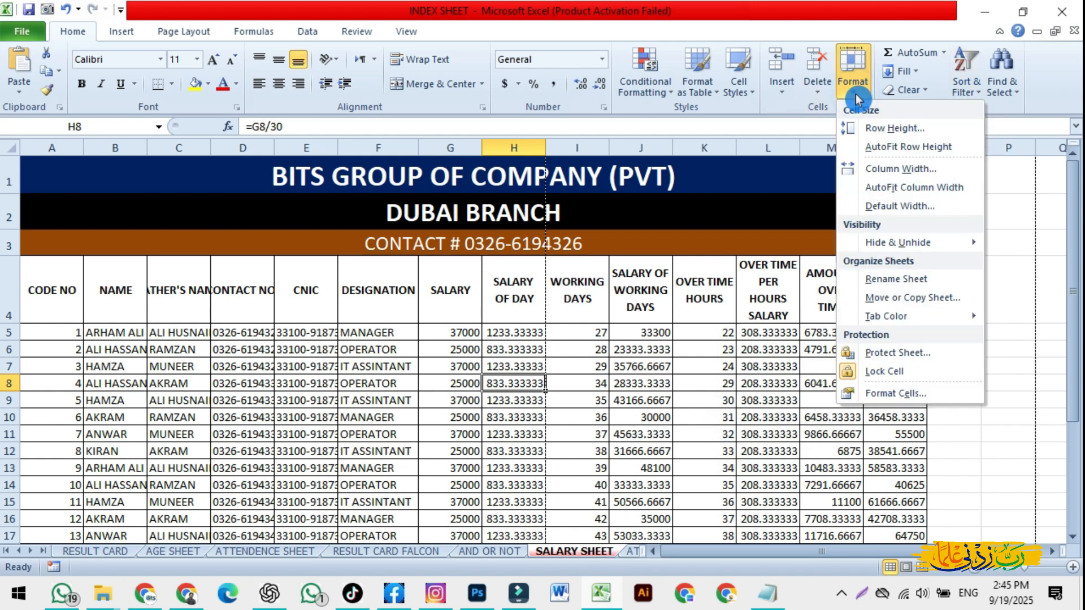